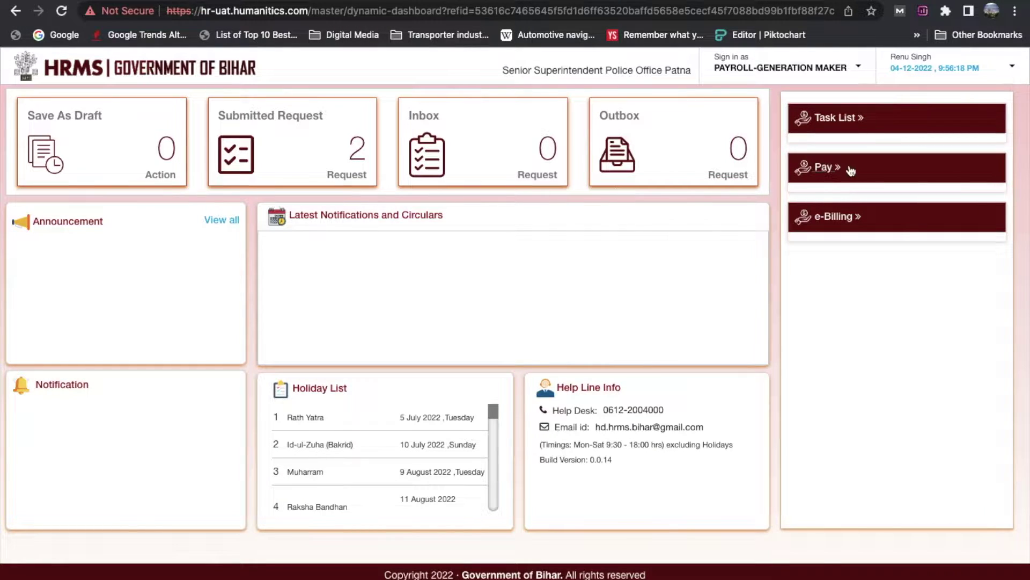
- Open the Salary Arrears form under Pay and choose the head of account with Major Head 2055 and Minor Head 110
left_click(823, 170)
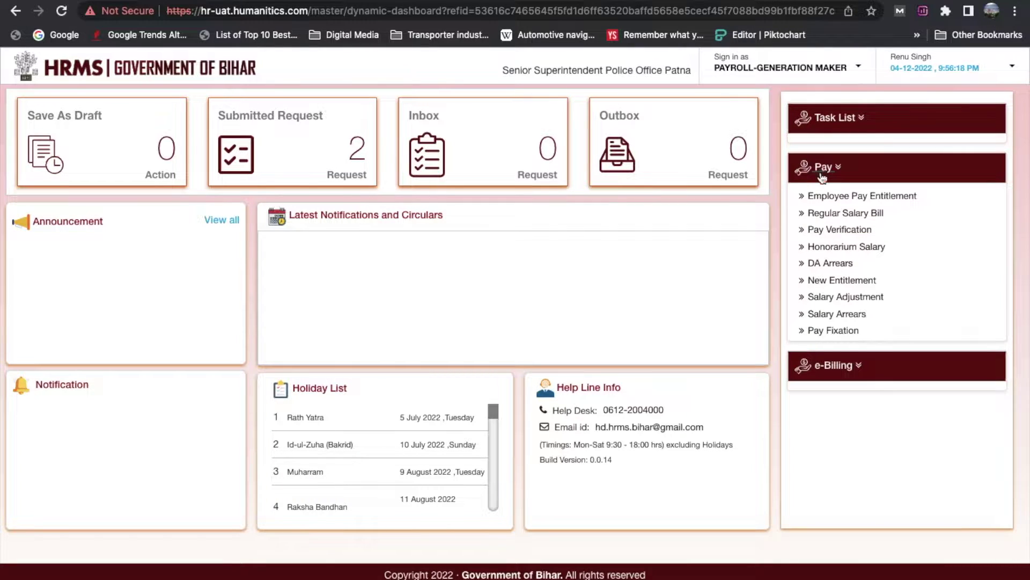
left_click(857, 316)
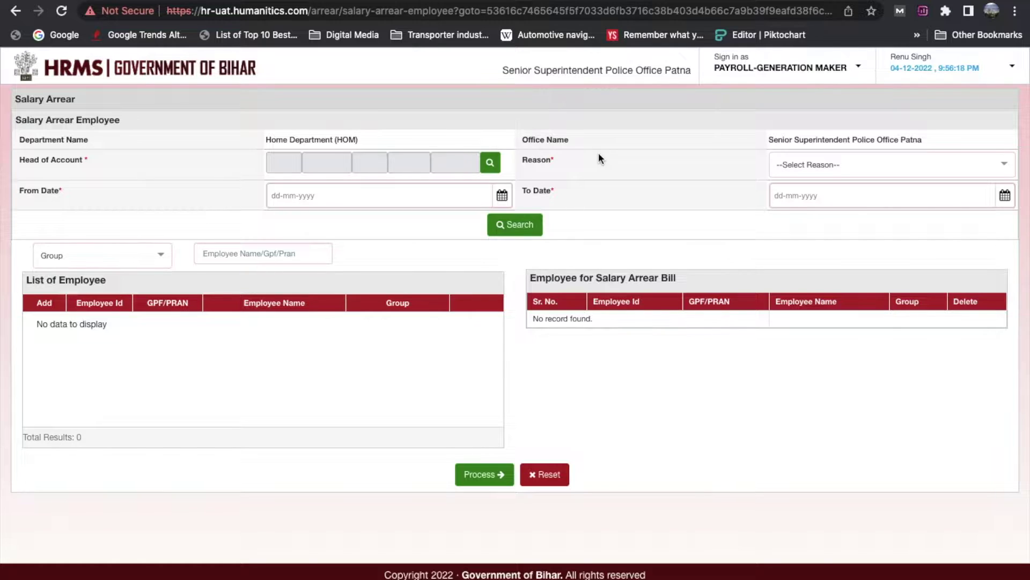
left_click(491, 162)
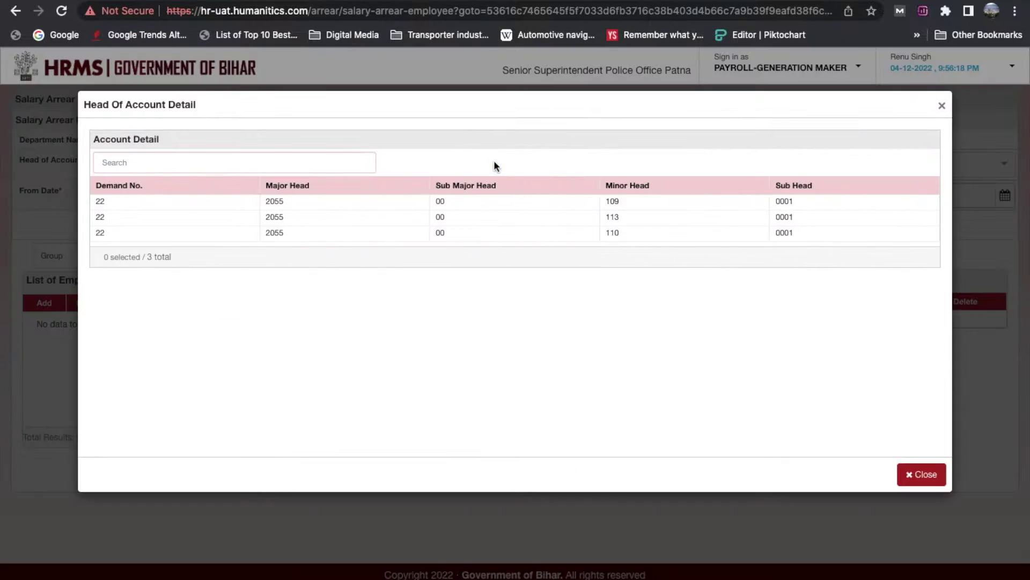
left_click(462, 229)
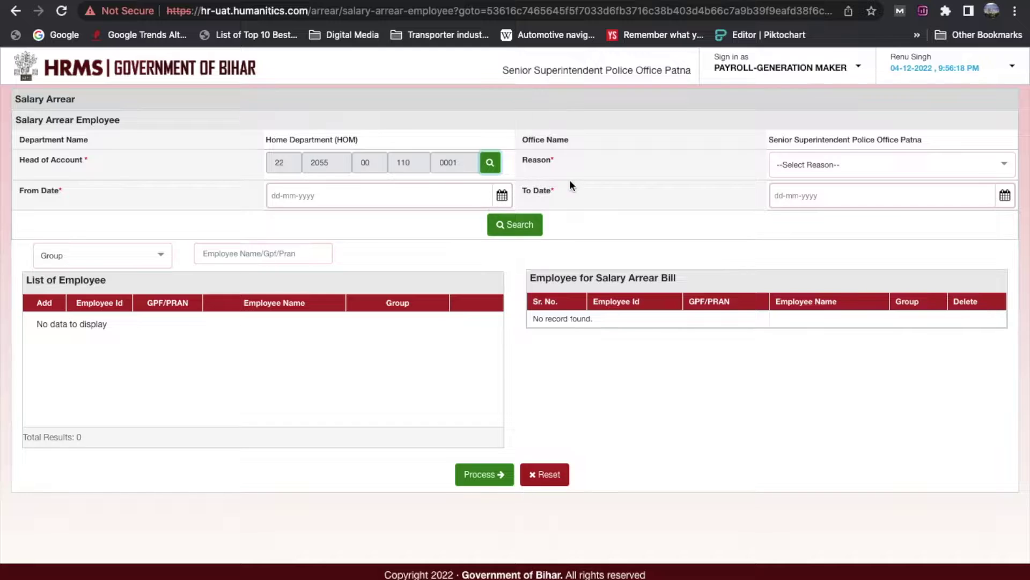
- Set the arrear reason to Due to Revision in Salary and the From Date to 01-07-2018
left_click(823, 170)
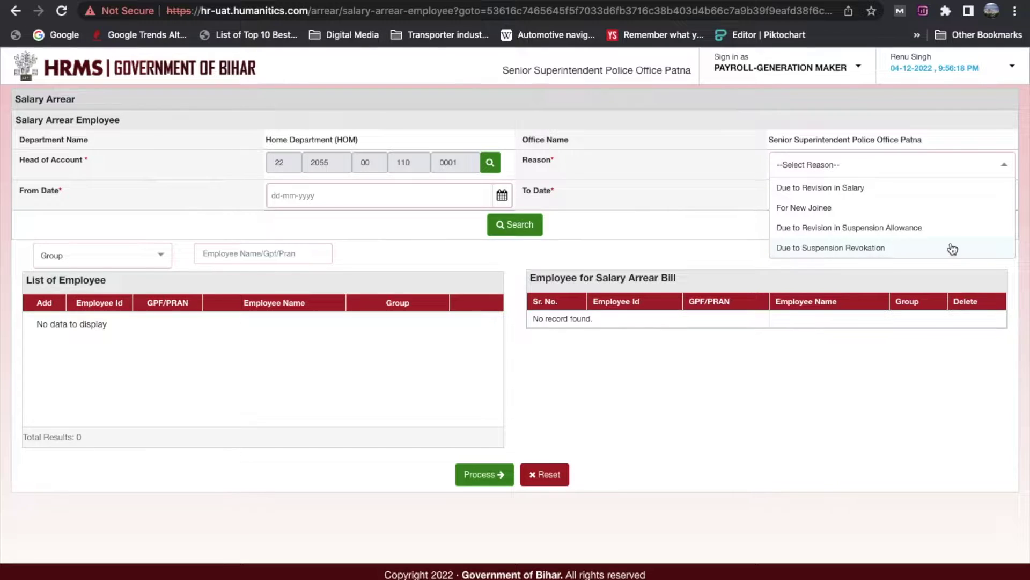
left_click(943, 187)
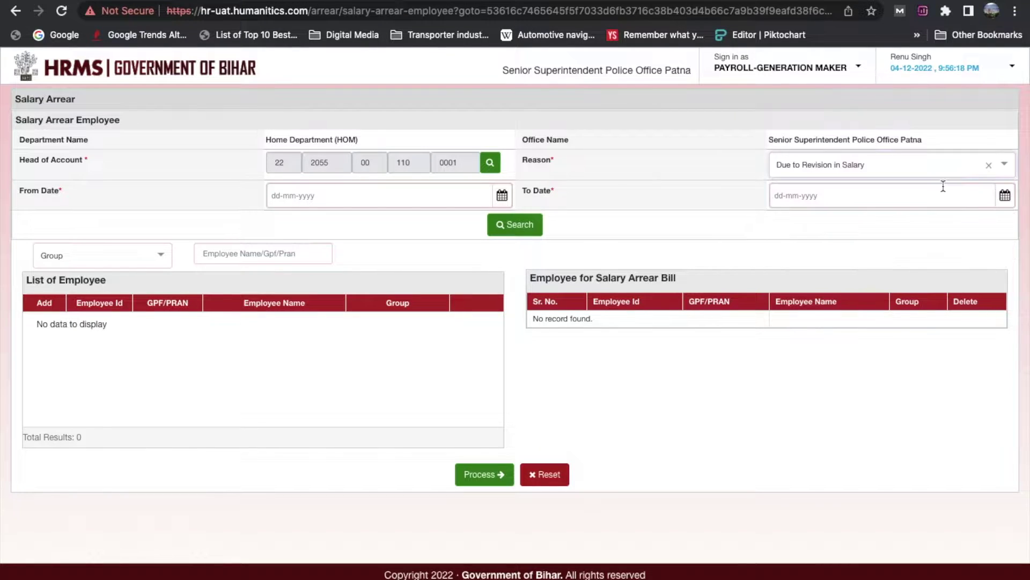
left_click(503, 196)
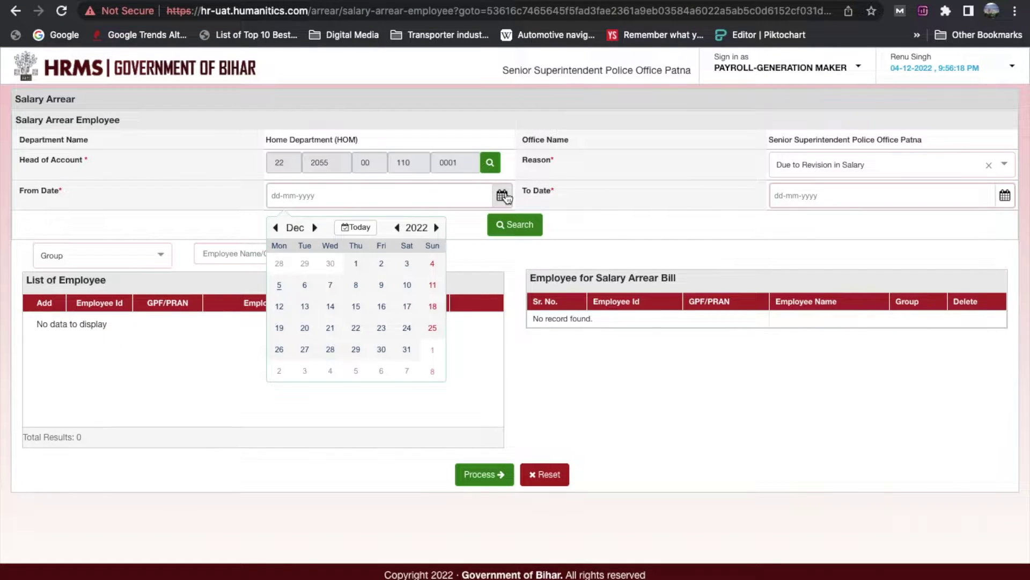
left_click(276, 228)
left_click(277, 228)
left_click(277, 228)
left_click(277, 227)
left_click(276, 228)
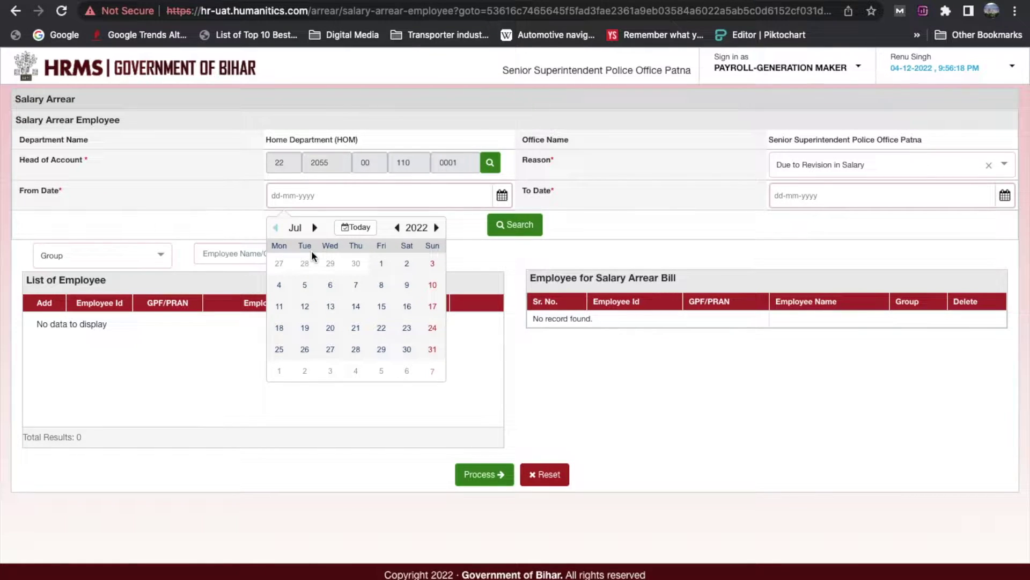
left_click(398, 228)
left_click(398, 227)
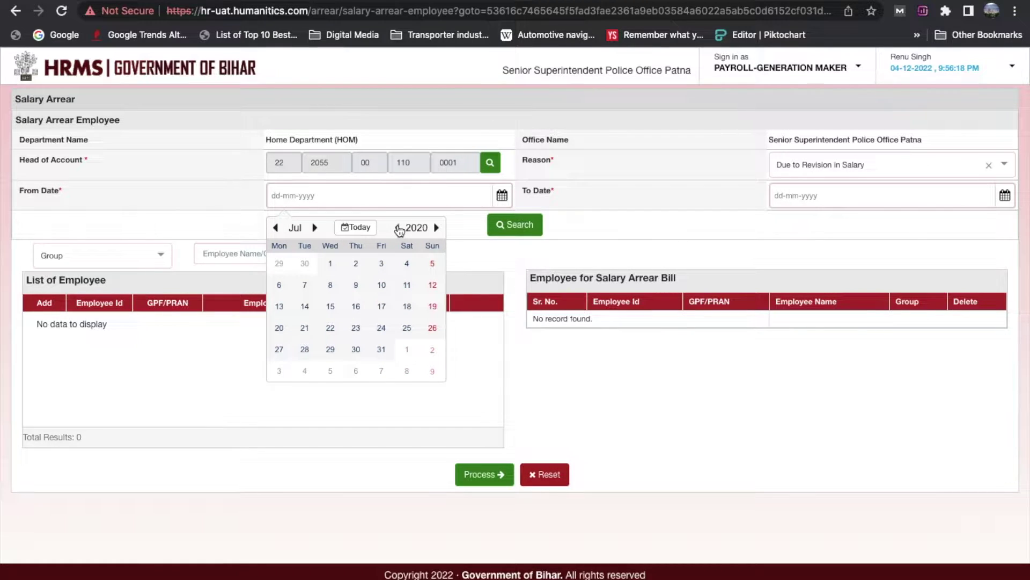
left_click(398, 228)
left_click(398, 228)
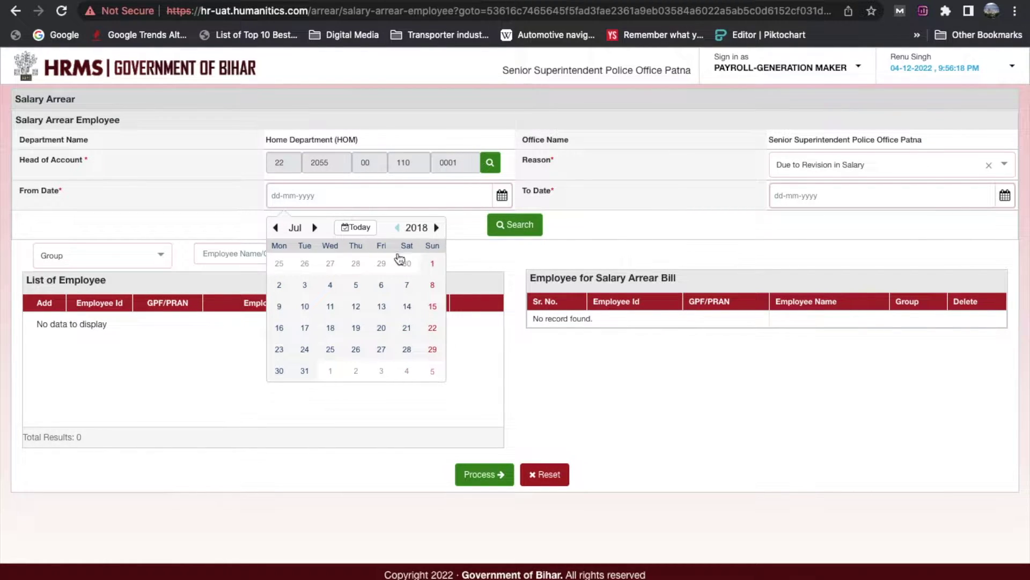
left_click(432, 264)
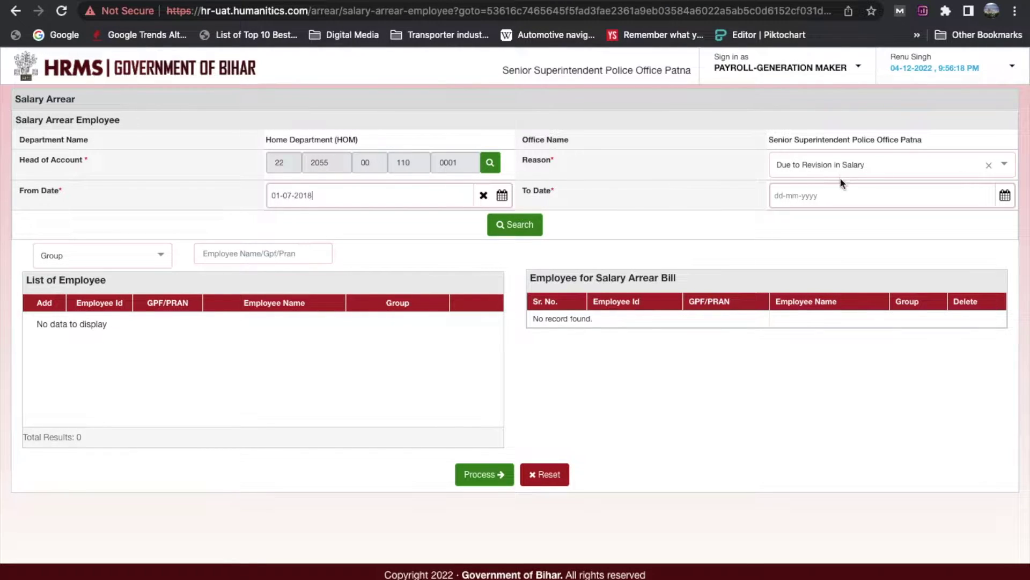
- Set the To Date of the salary arrear to 01-03-2022
left_click(1006, 195)
left_click(778, 228)
left_click(779, 228)
left_click(779, 227)
left_click(779, 227)
left_click(779, 228)
left_click(779, 227)
left_click(779, 228)
left_click(779, 227)
left_click(779, 228)
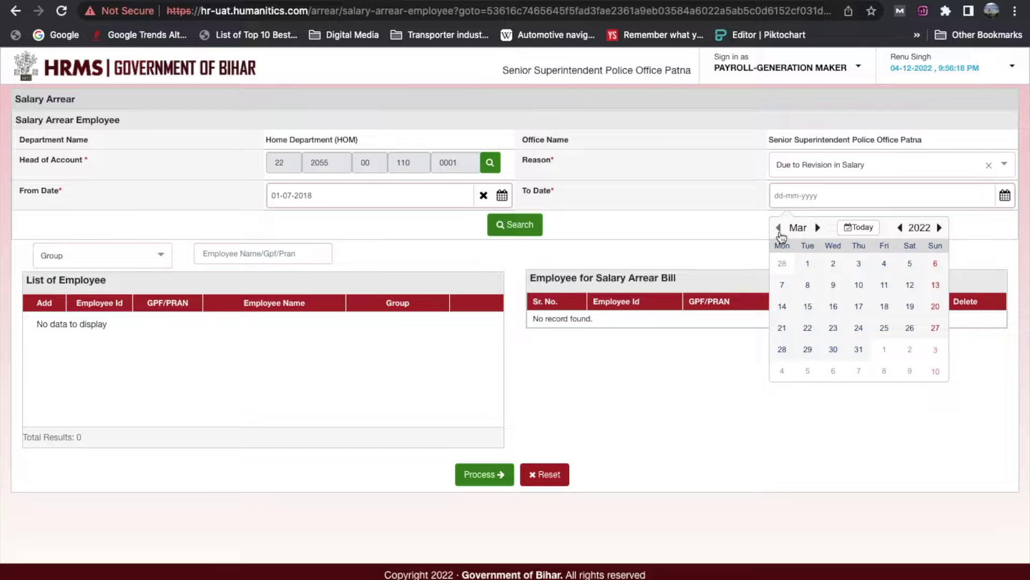
left_click(807, 263)
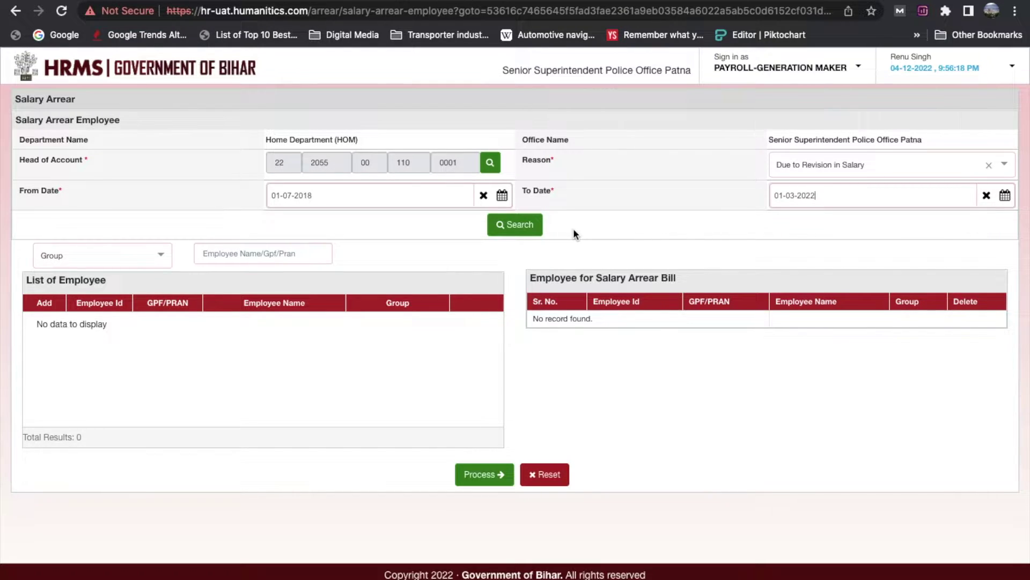
- Search for eligible employees, add the listed Chaukidar employee to the salary arrear bill, and process the bill
left_click(528, 225)
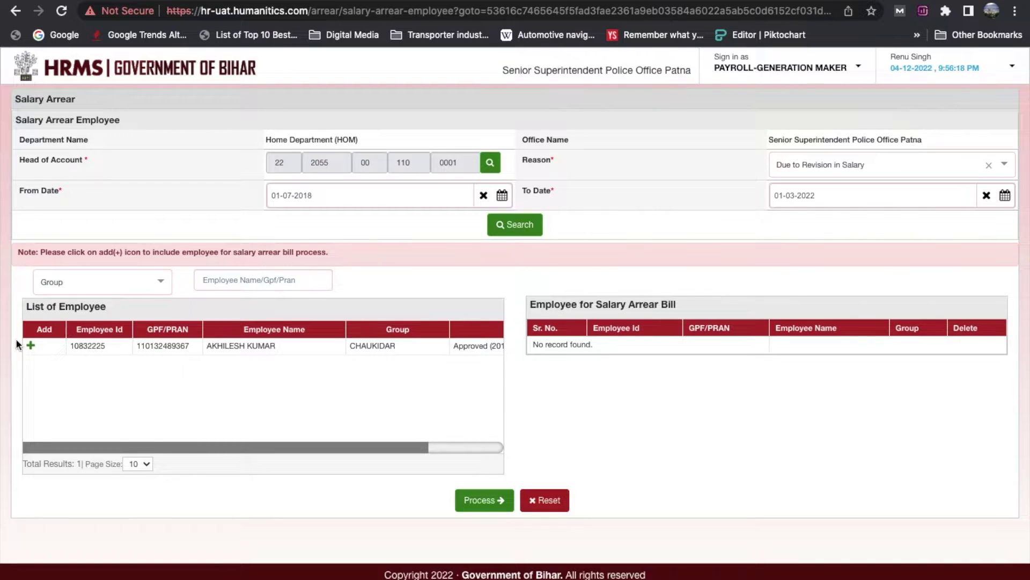
left_click(30, 346)
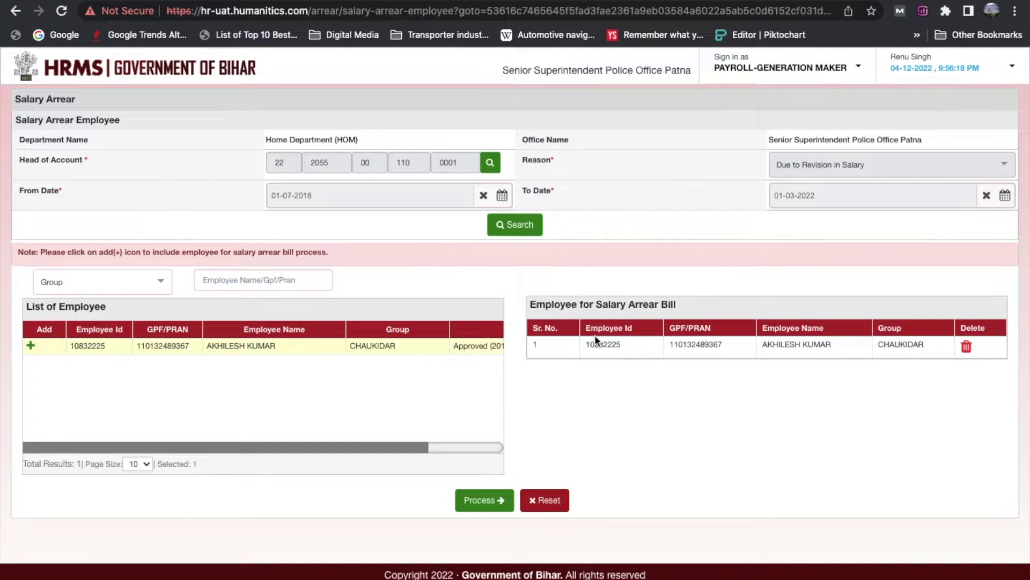
left_click(477, 498)
left_click(468, 373)
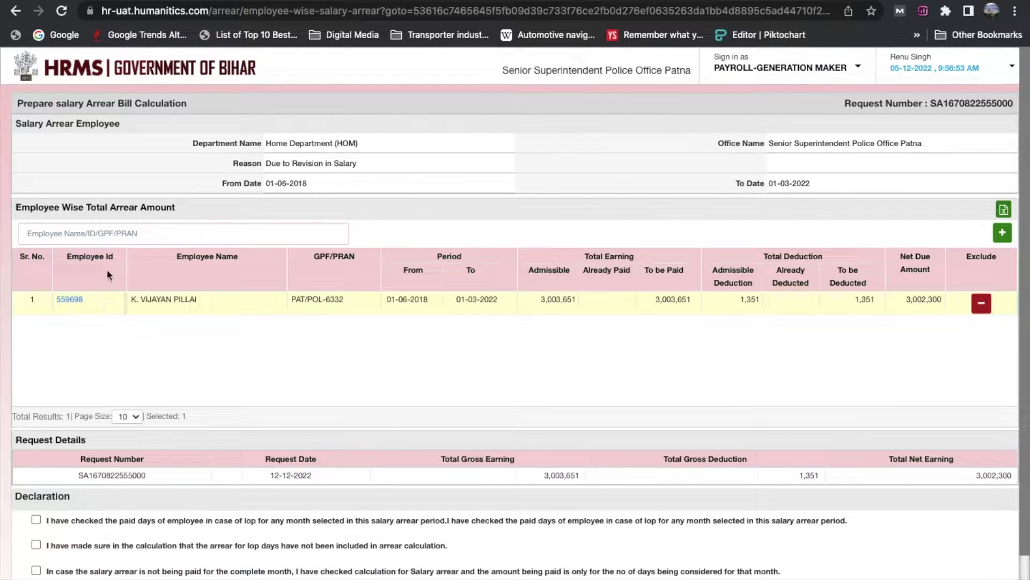
- Review the employee's July 2018 earnings and deductions in the salary structure, save it and close the dialog
left_click(79, 301)
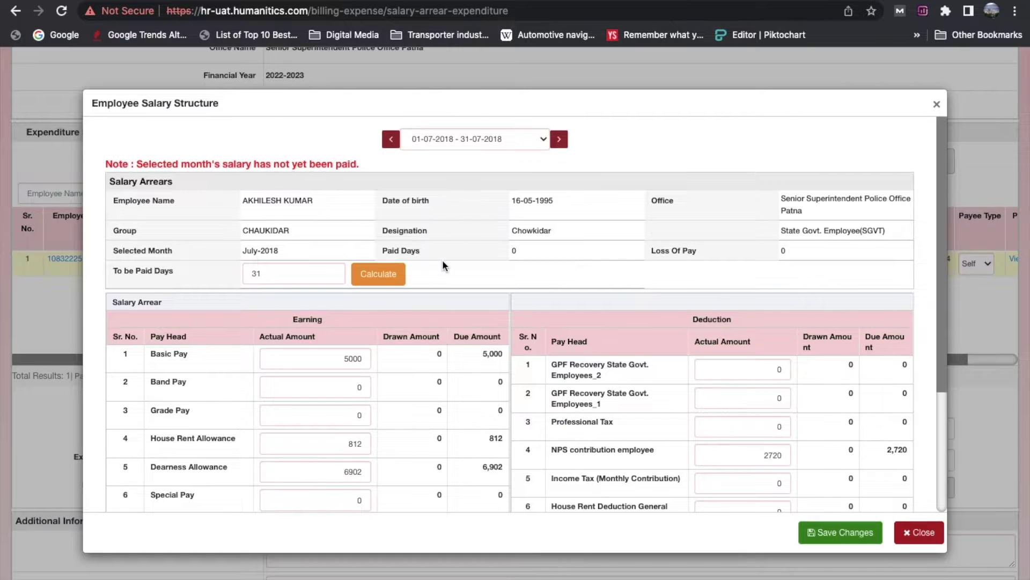
scroll(442, 260, "down", 2)
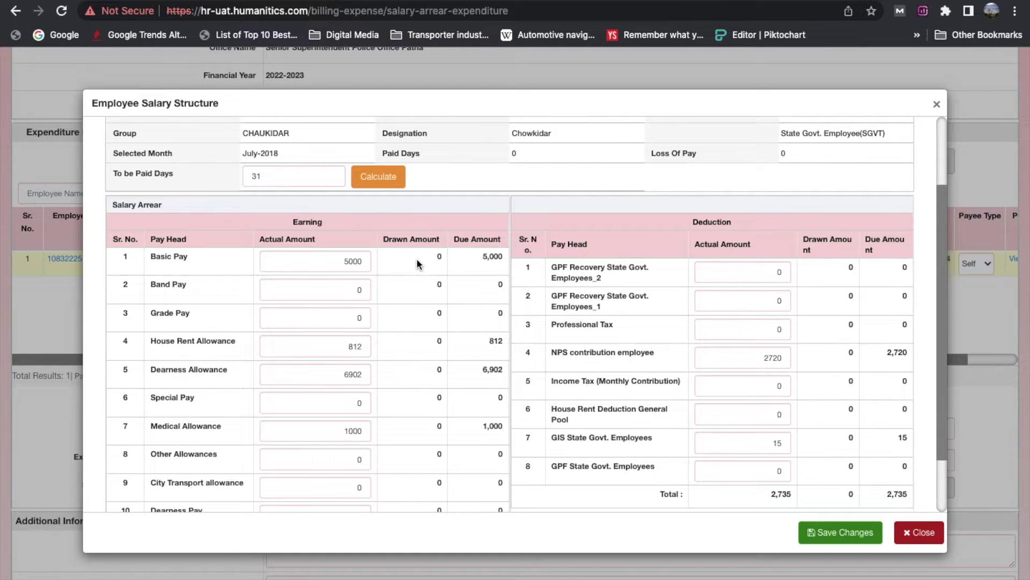
scroll(416, 259, "down", 2)
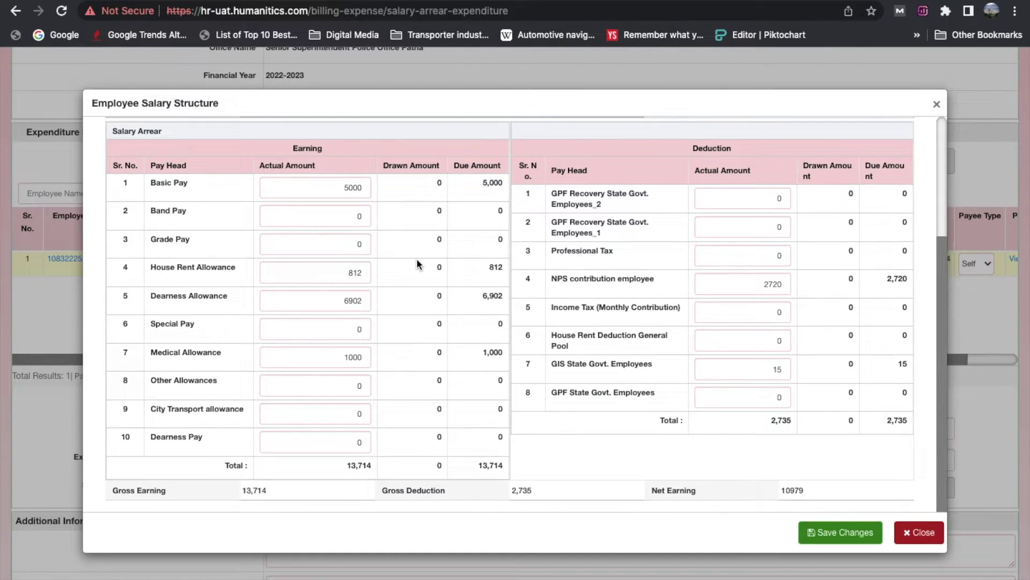
scroll(417, 258, "up", 4)
scroll(417, 263, "down", 1)
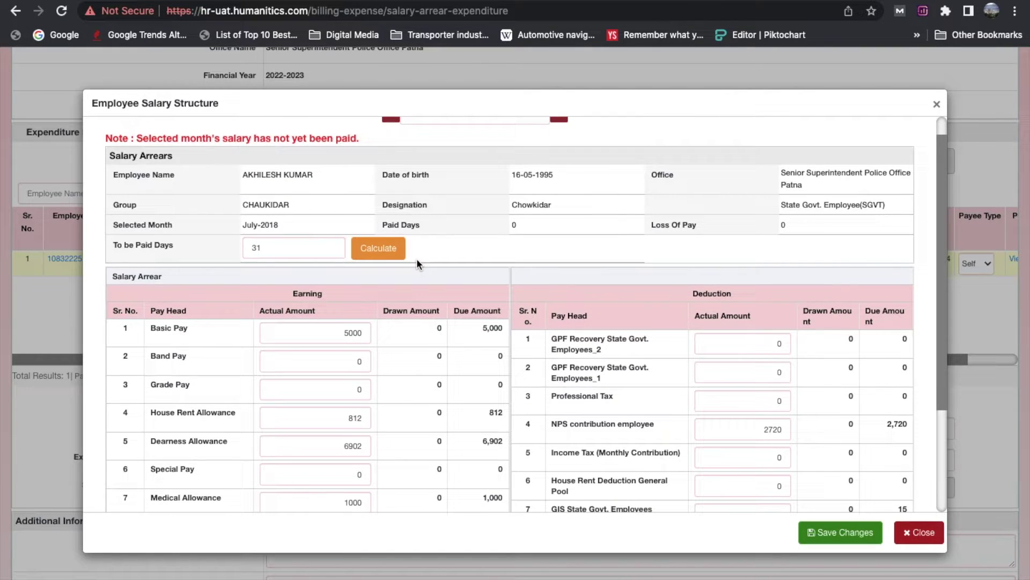
scroll(417, 259, "down", 2)
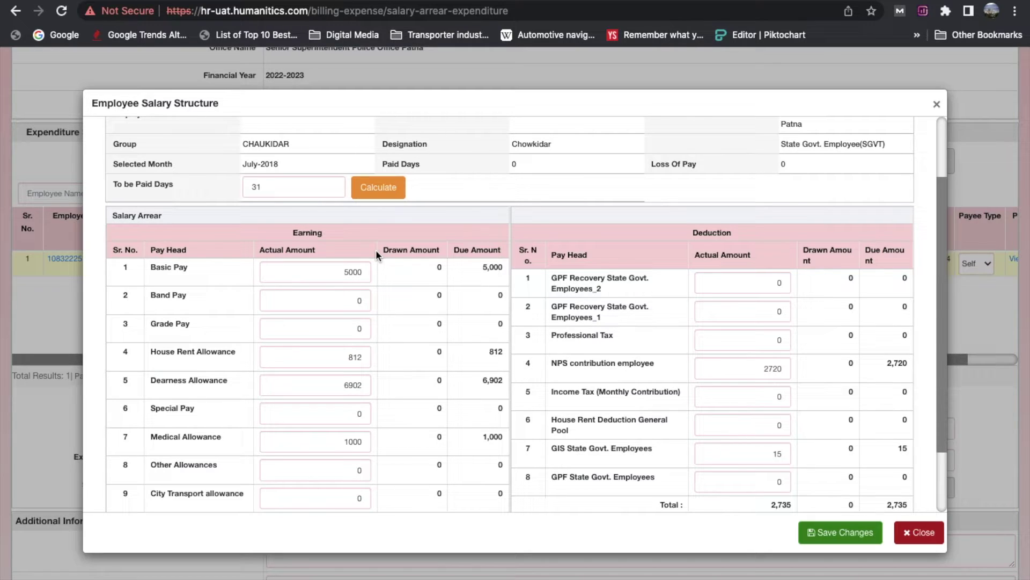
scroll(376, 249, "down", 2)
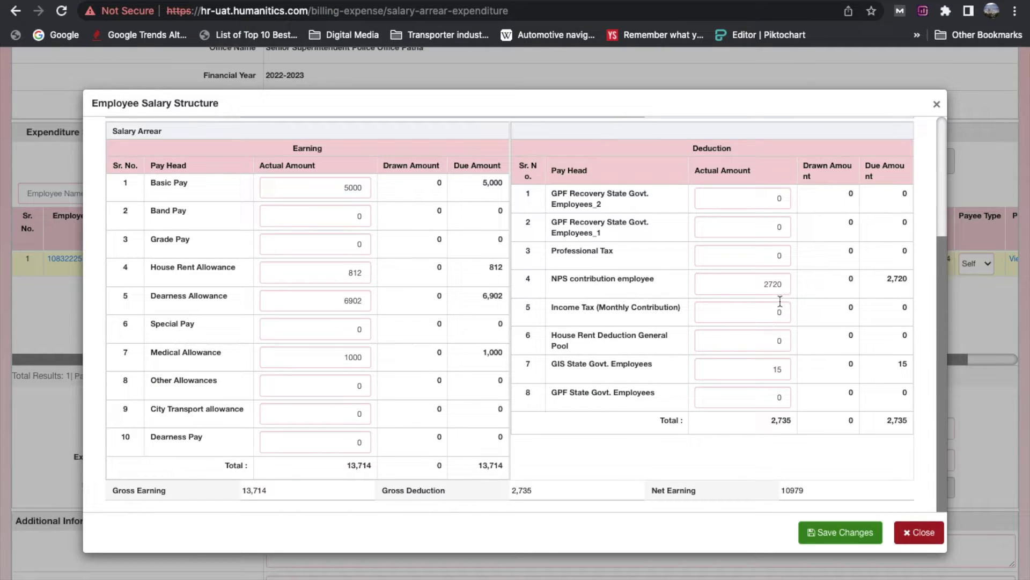
scroll(772, 295, "up", 2)
scroll(579, 444, "down", 2)
left_click(839, 537)
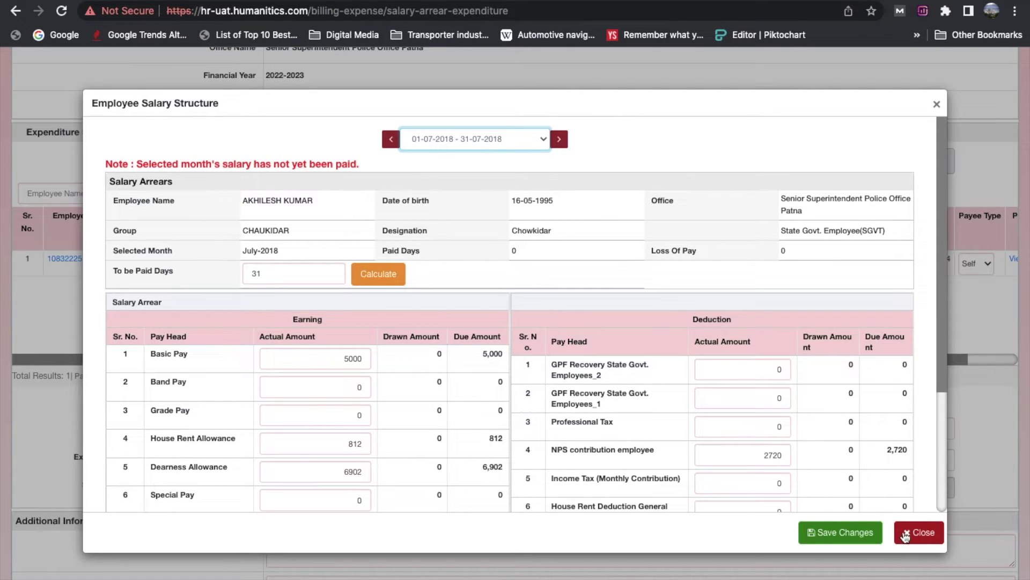
left_click(912, 537)
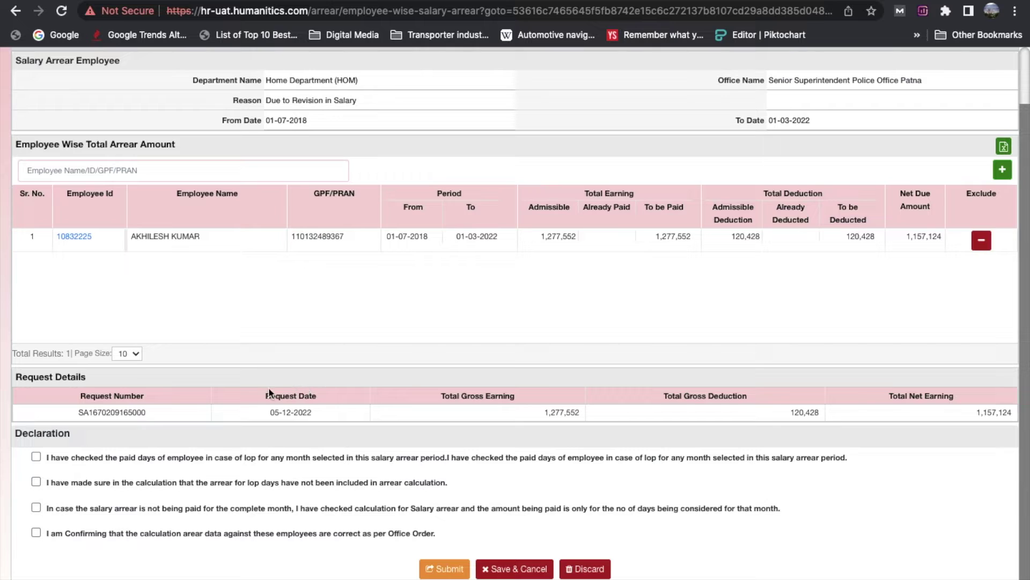
- Accept all four declarations and submit the salary arrear bill calculation, confirming that the details are verified
left_click(36, 456)
scroll(366, 504, "up", 1)
scroll(366, 504, "down", 1)
left_click(432, 567)
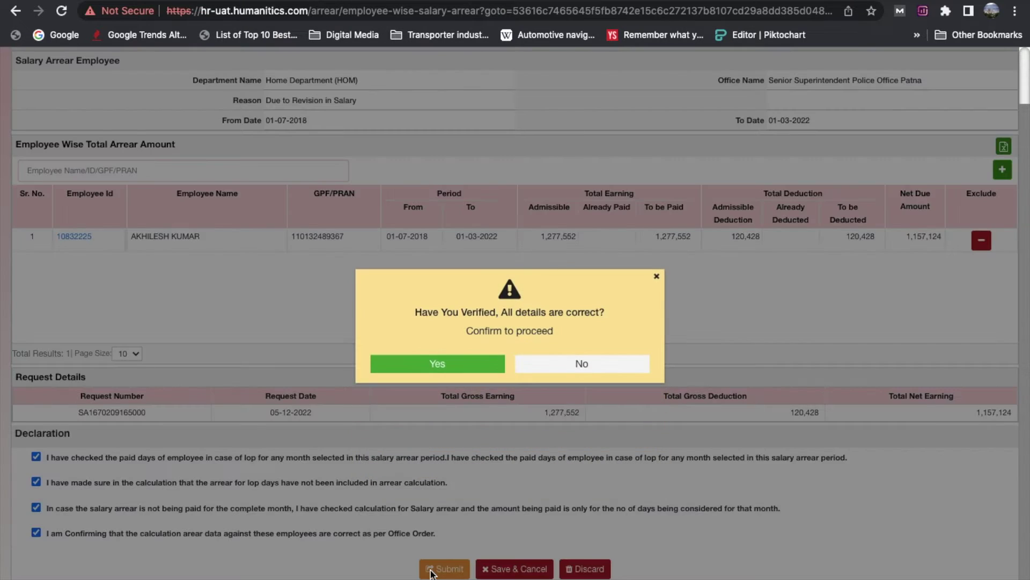
left_click(463, 367)
left_click(462, 361)
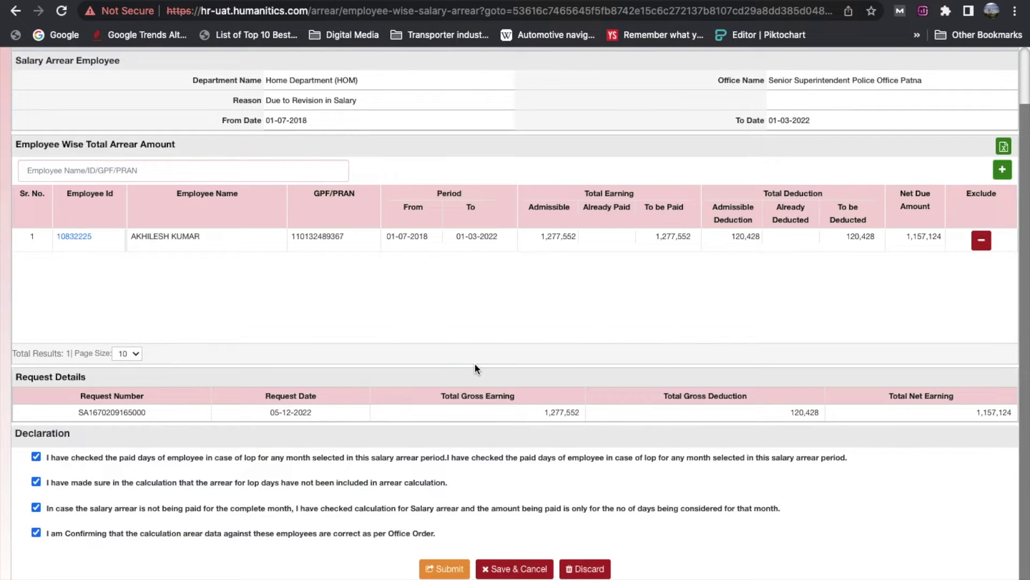
scroll(476, 368, "up", 2)
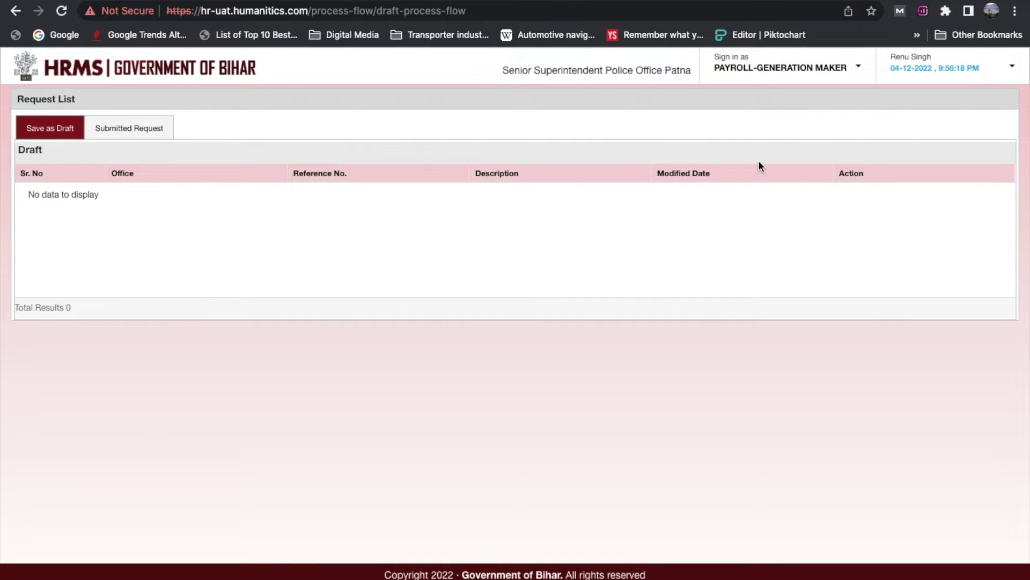
- Switch to the Expenditure Sanction Maker role and open the list of bills pending for expenditure sanction
left_click(795, 71)
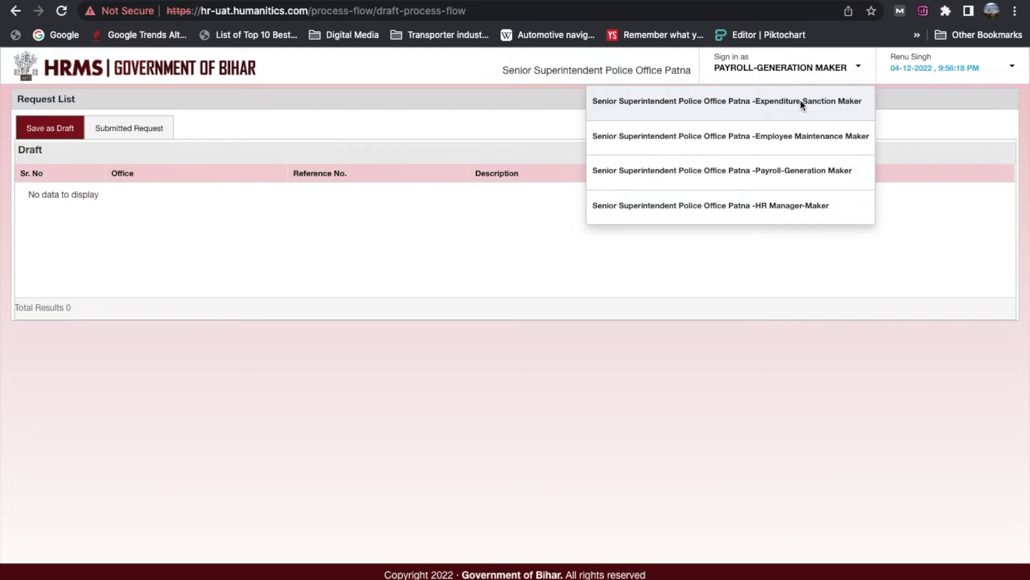
left_click(764, 102)
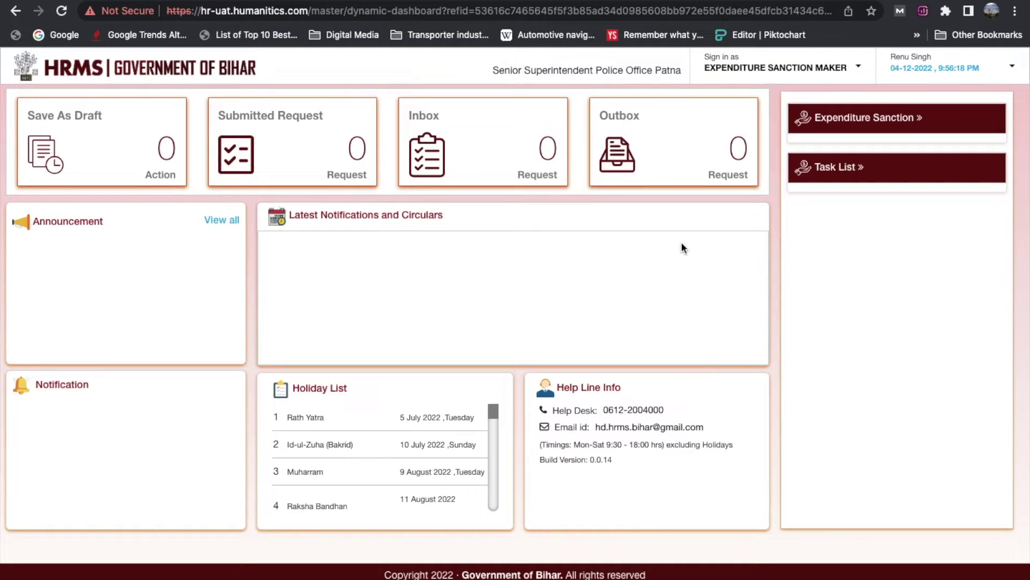
left_click(867, 127)
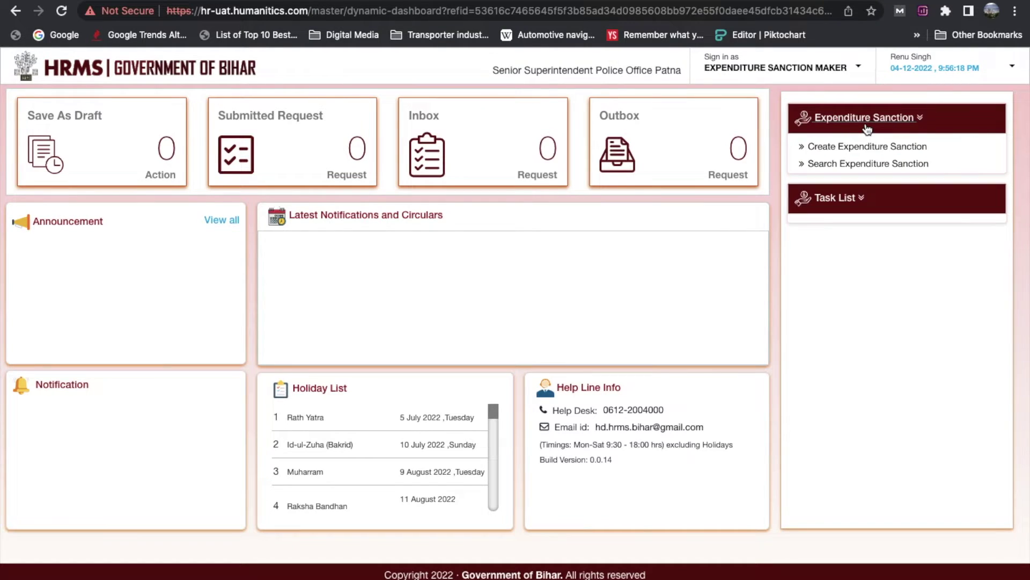
left_click(893, 164)
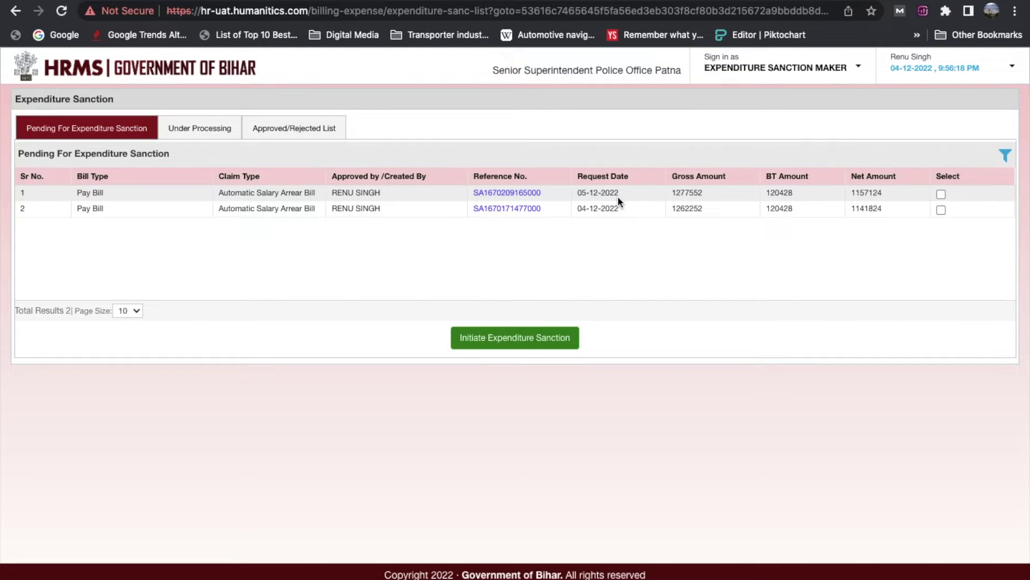
- Check the calculation of the salary arrear bill requested on 05-12-2022, select that bill and initiate its expenditure sanction
left_click(941, 194)
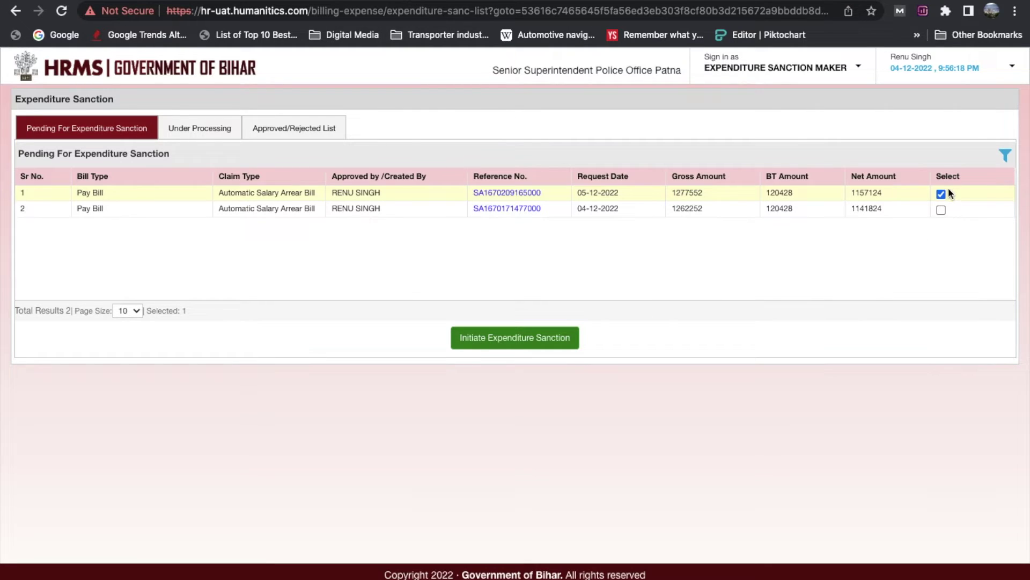
left_click(516, 191)
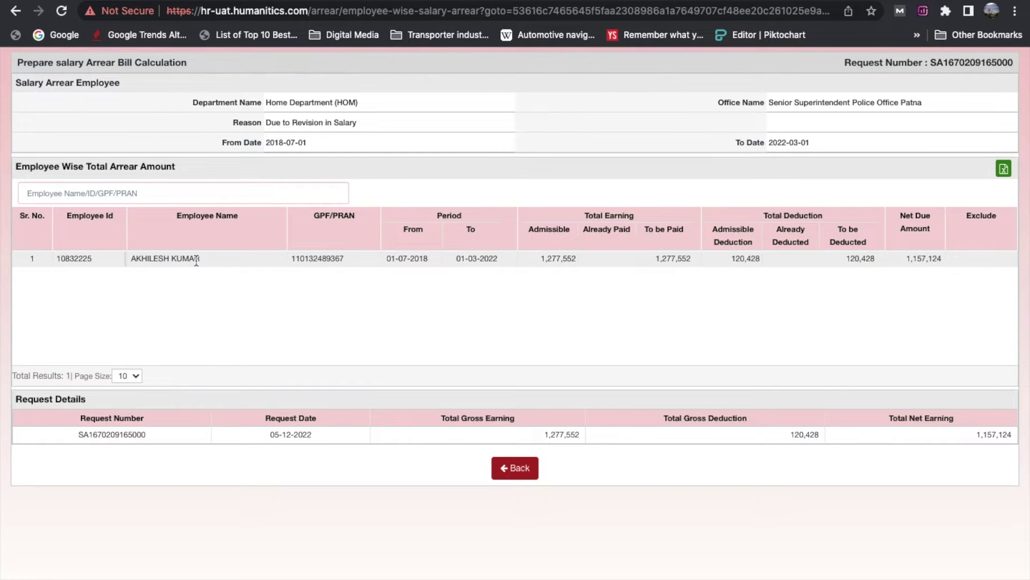
left_click(515, 469)
left_click(941, 194)
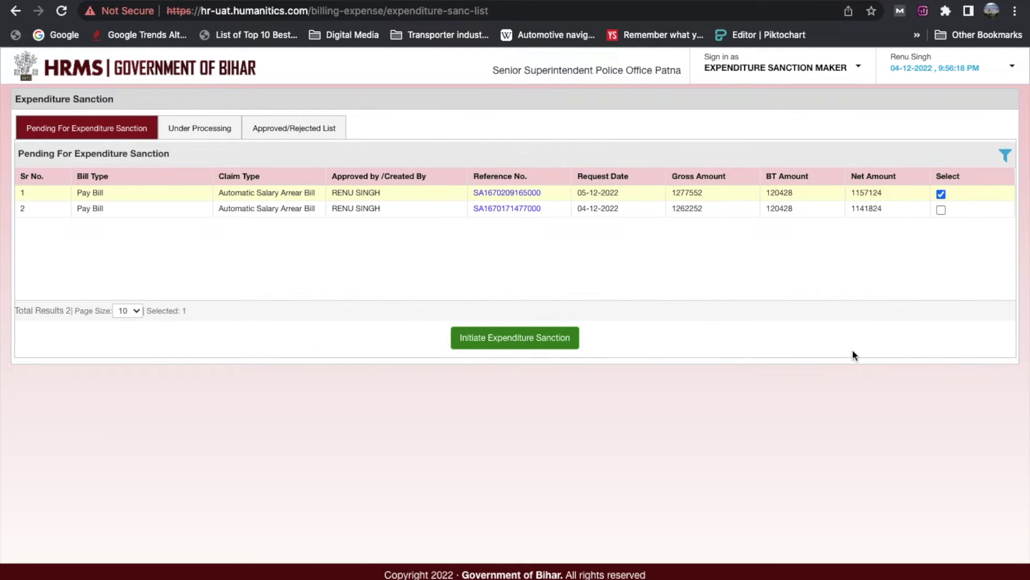
left_click(524, 339)
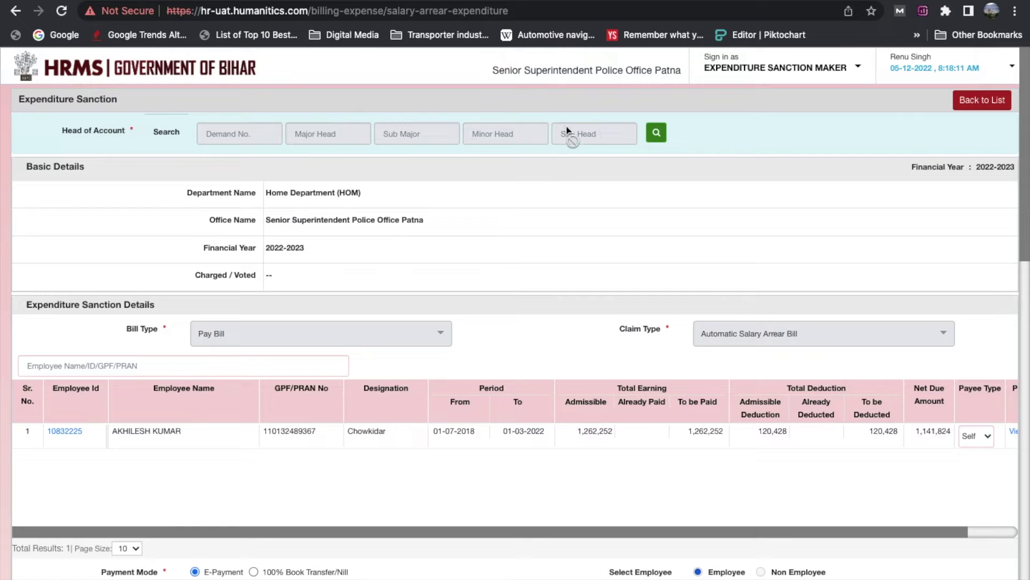
- Assign the head of account with demand no. 22, major head 2055, sub major 00, minor head 113 and sub head 0001
left_click(657, 133)
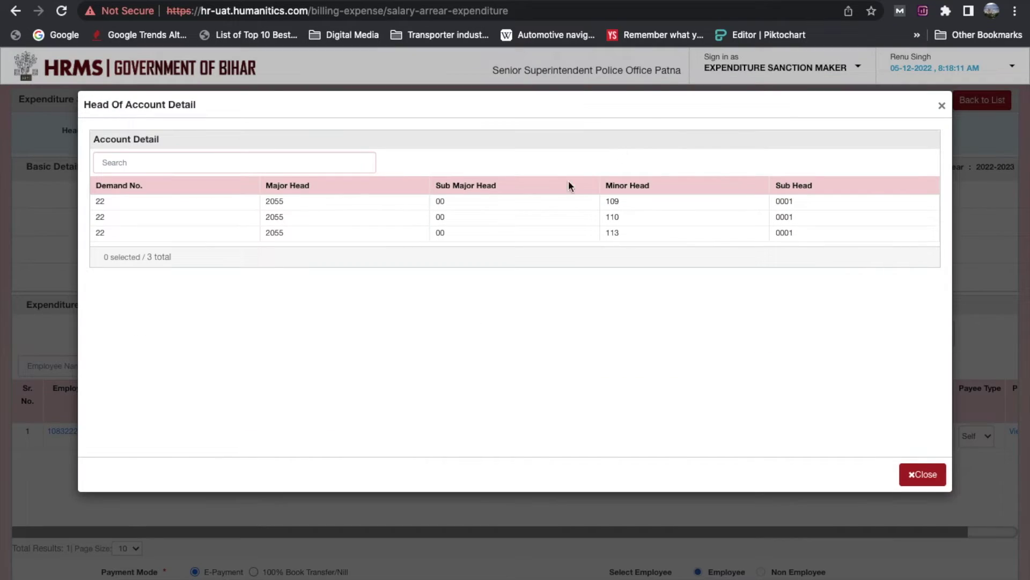
left_click(495, 236)
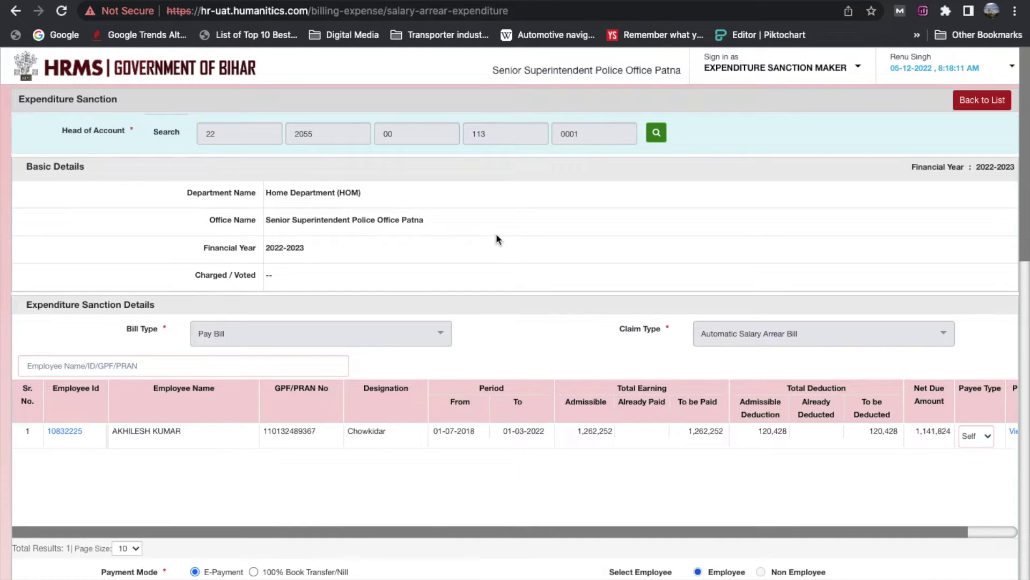
- Review the sanction's payment mode, amounts, additional information, payee detail and the rules offered for selection
scroll(497, 239, "down", 2)
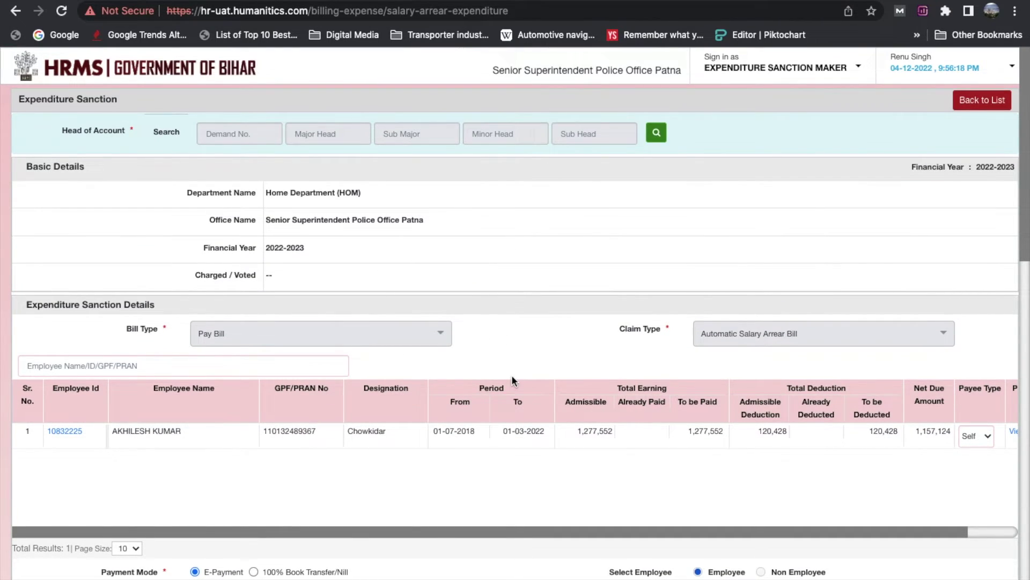
scroll(512, 380, "down", 2)
scroll(512, 380, "down", 4)
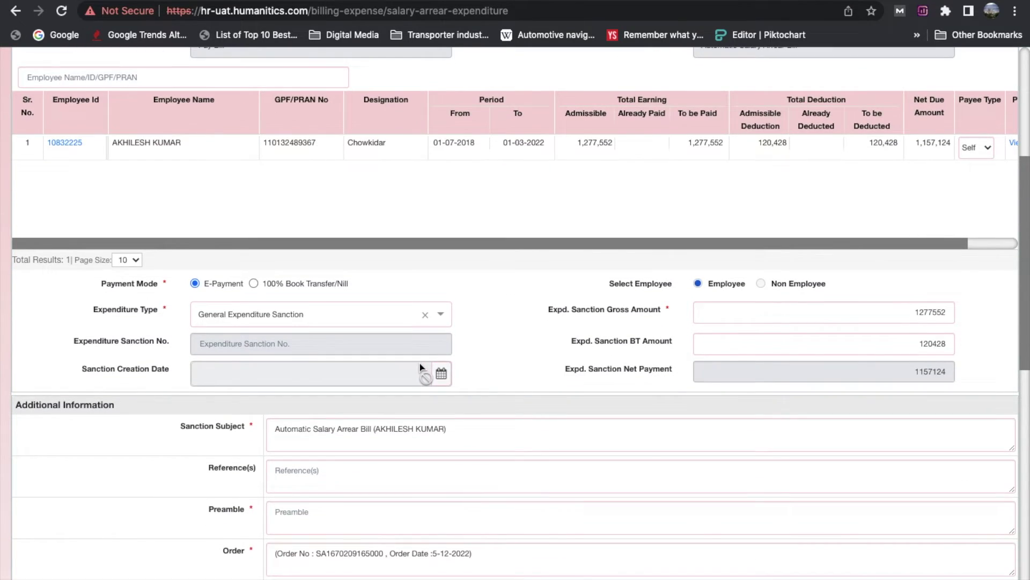
scroll(483, 371, "down", 2)
left_click(356, 383)
left_click(346, 421)
scroll(346, 421, "down", 1)
left_click(347, 421)
scroll(346, 422, "down", 9)
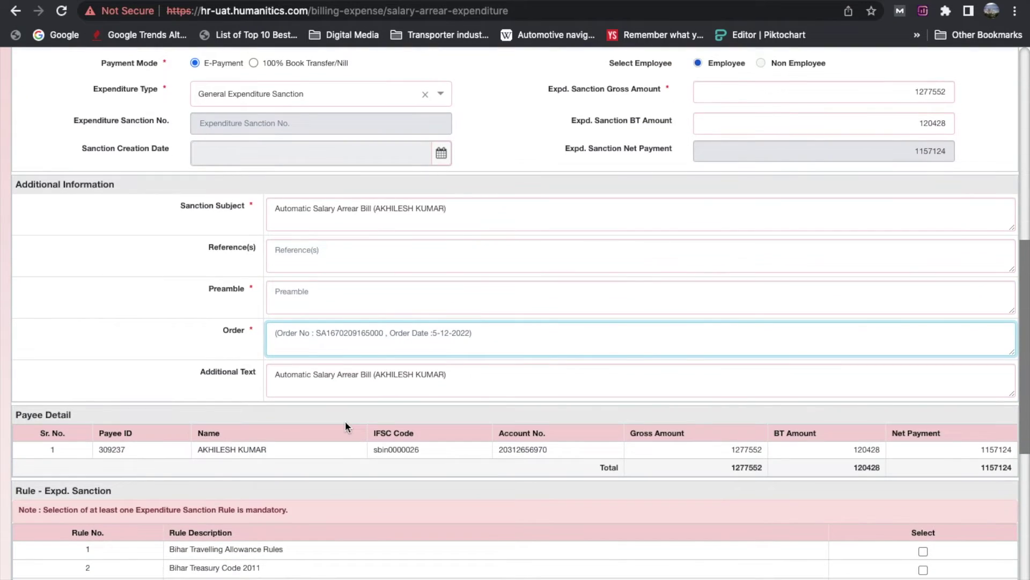
scroll(346, 423, "up", 2)
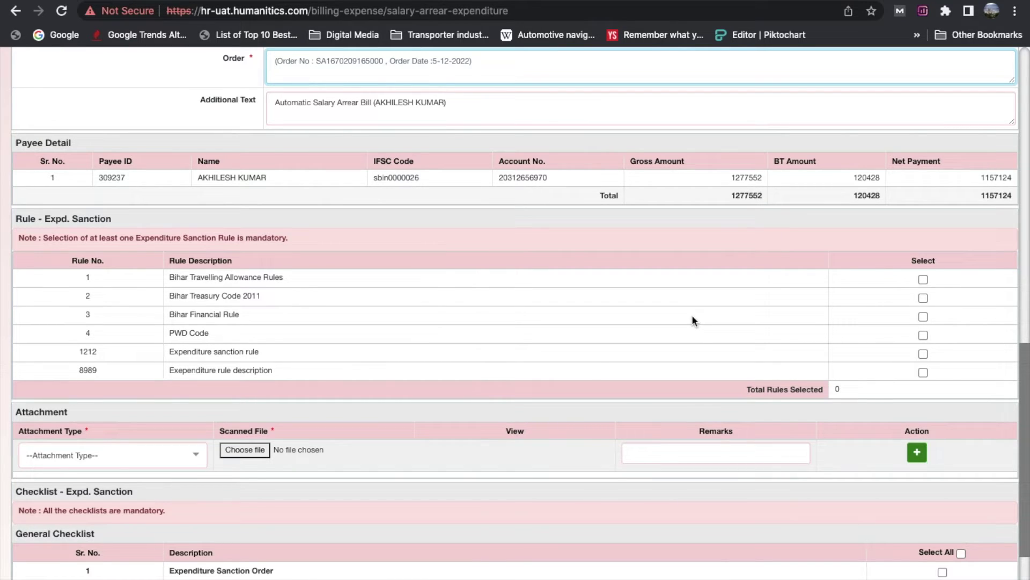
scroll(691, 321, "up", 2)
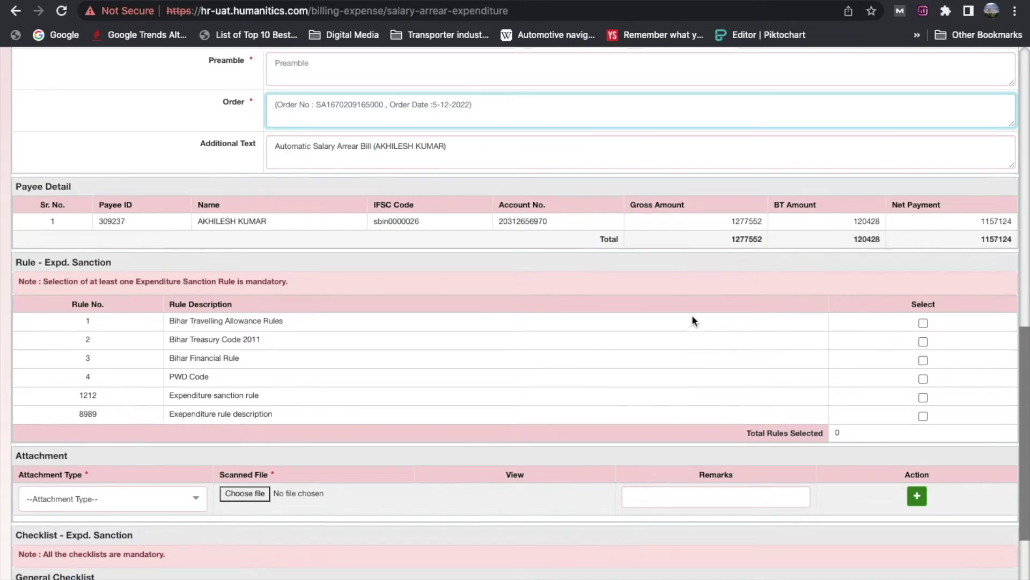
scroll(689, 253, "up", 2)
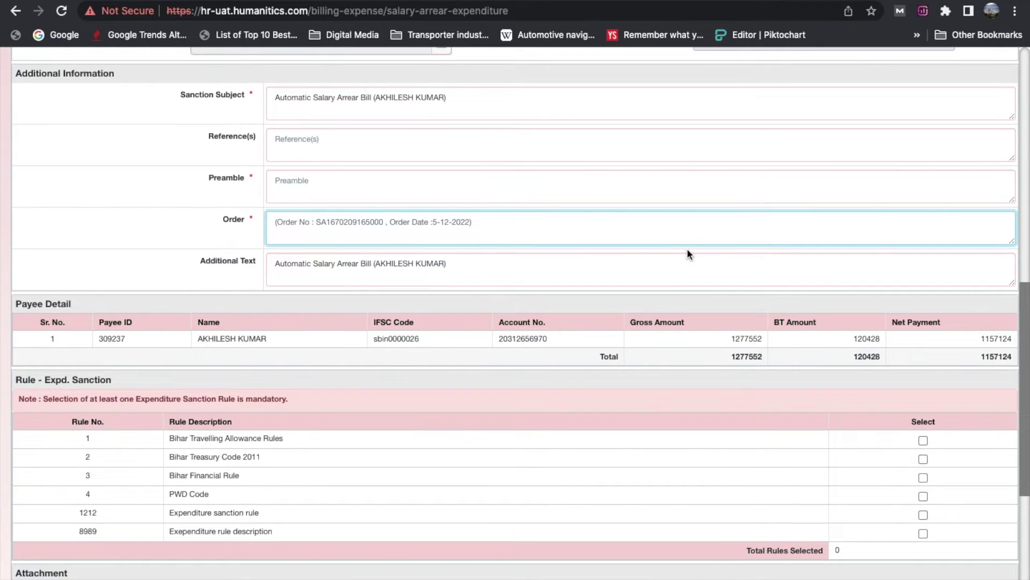
- Select the Bihar Financial Rule as the expenditure sanction rule
scroll(688, 251, "down", 5)
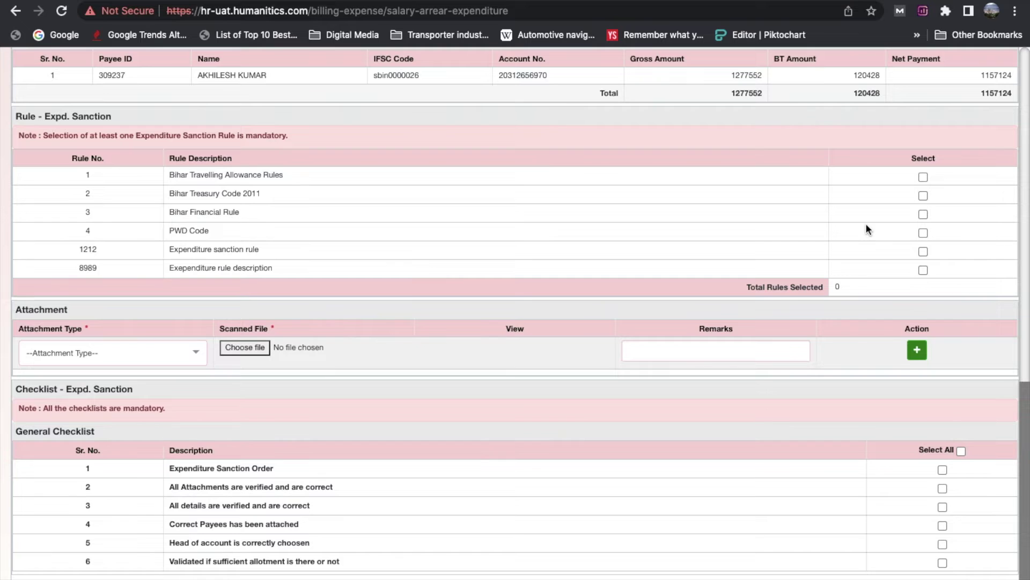
left_click(924, 214)
- Set the attachment type to Order from Competent Authority and accept all six general checklist items
scroll(225, 184, "down", 1)
left_click(168, 308)
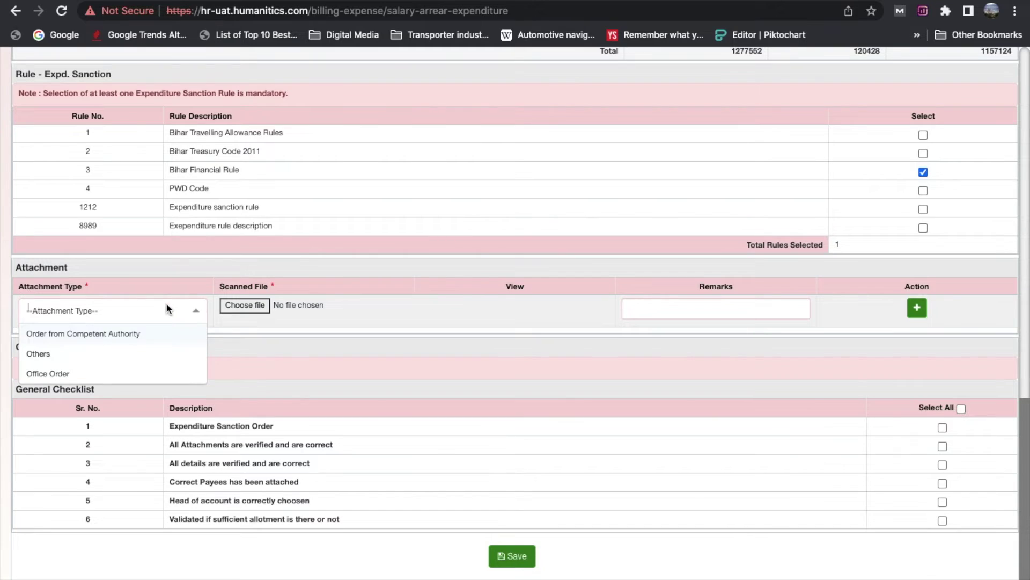
left_click(135, 354)
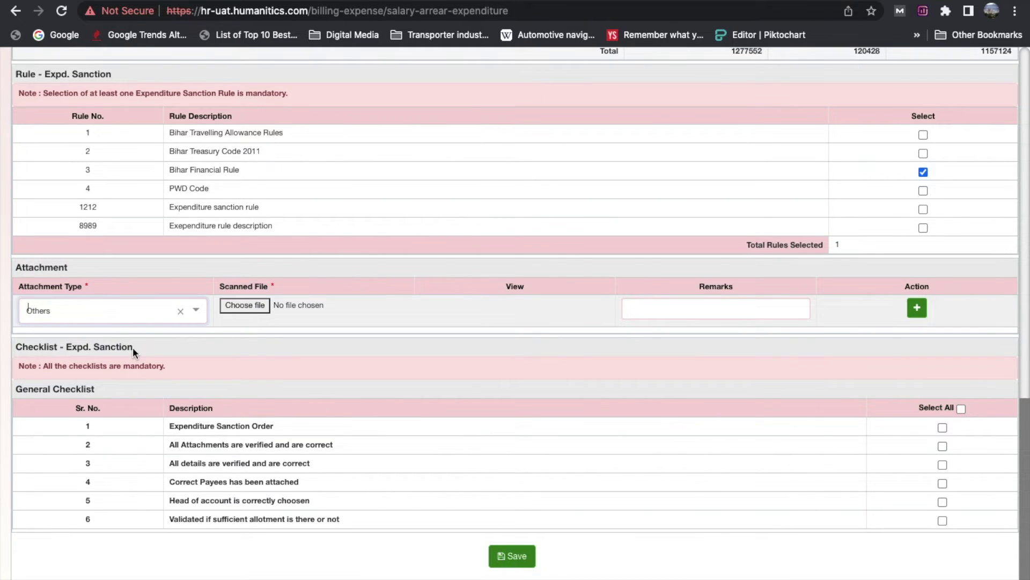
left_click(156, 311)
left_click(143, 335)
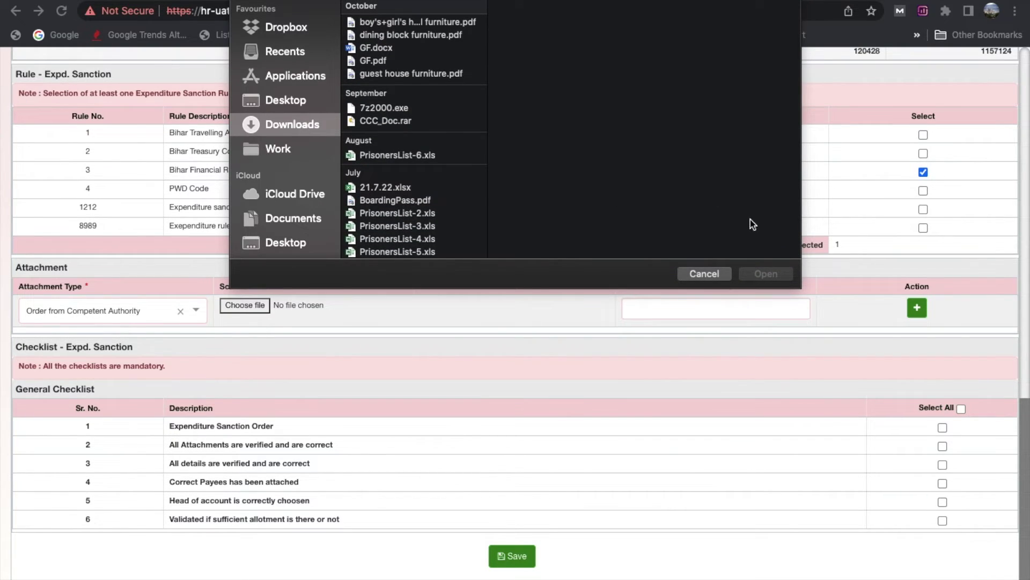
left_click(701, 273)
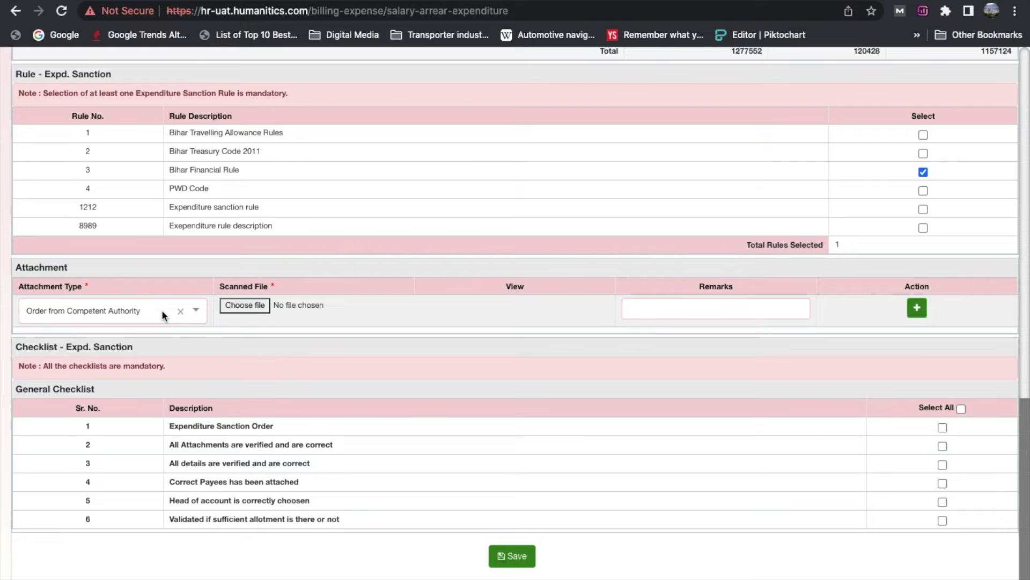
left_click(163, 310)
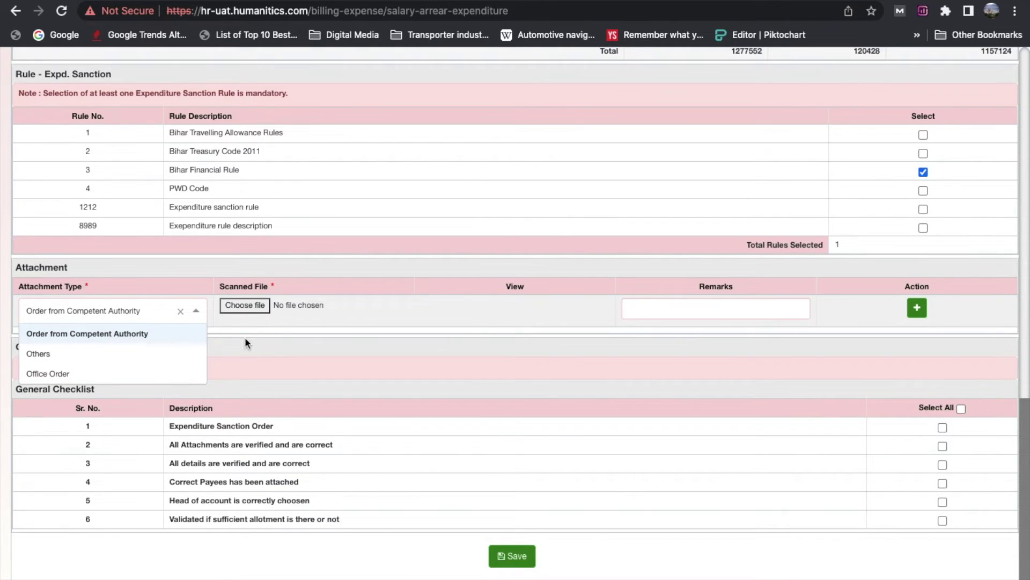
left_click(334, 326)
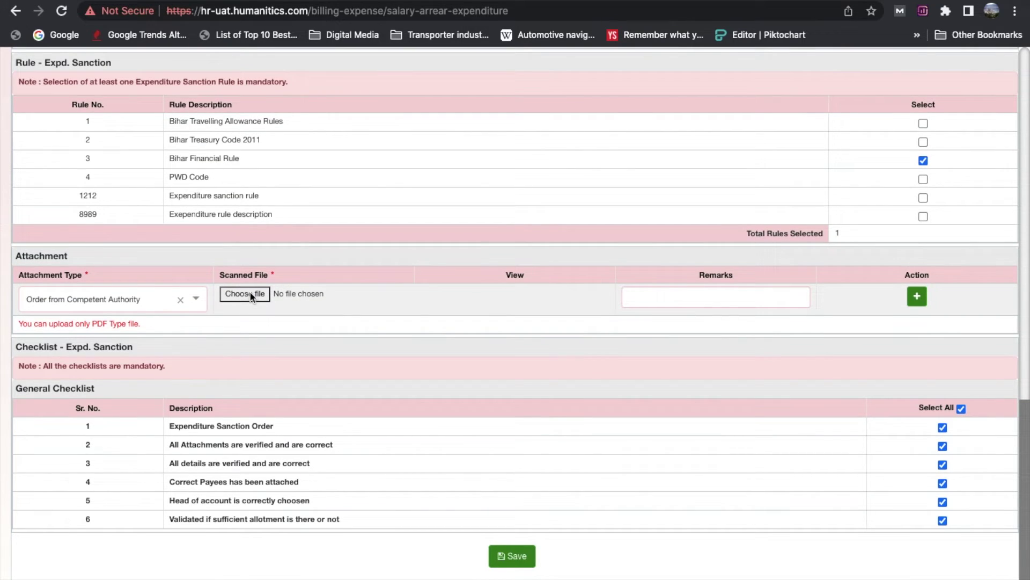
- Search the computer for PDF files and add this-book-will-teach-you-how-to-write-be-medhora-neville.pdf as the scanned attachment
left_click(251, 296)
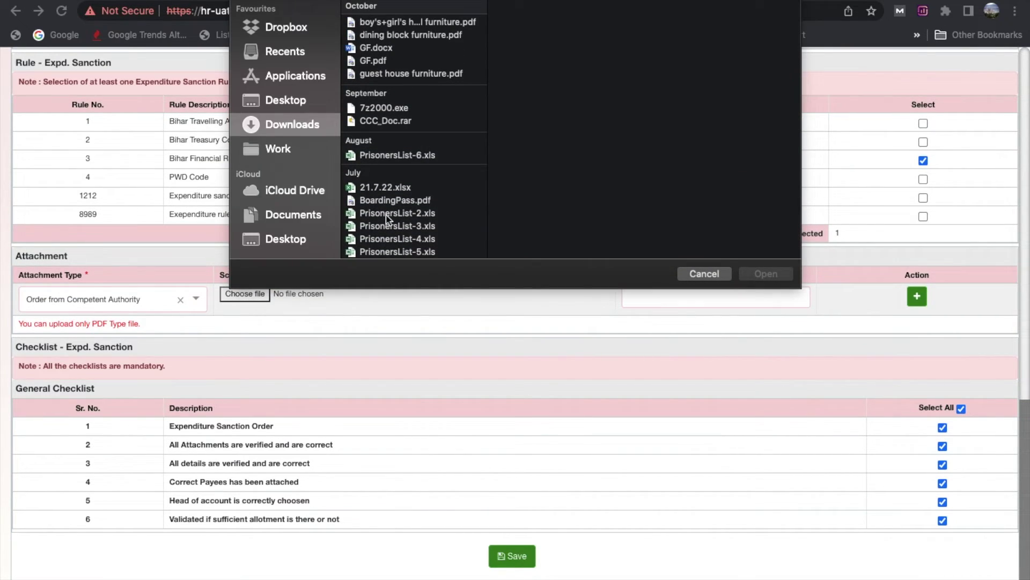
scroll(414, 173, "down", 10)
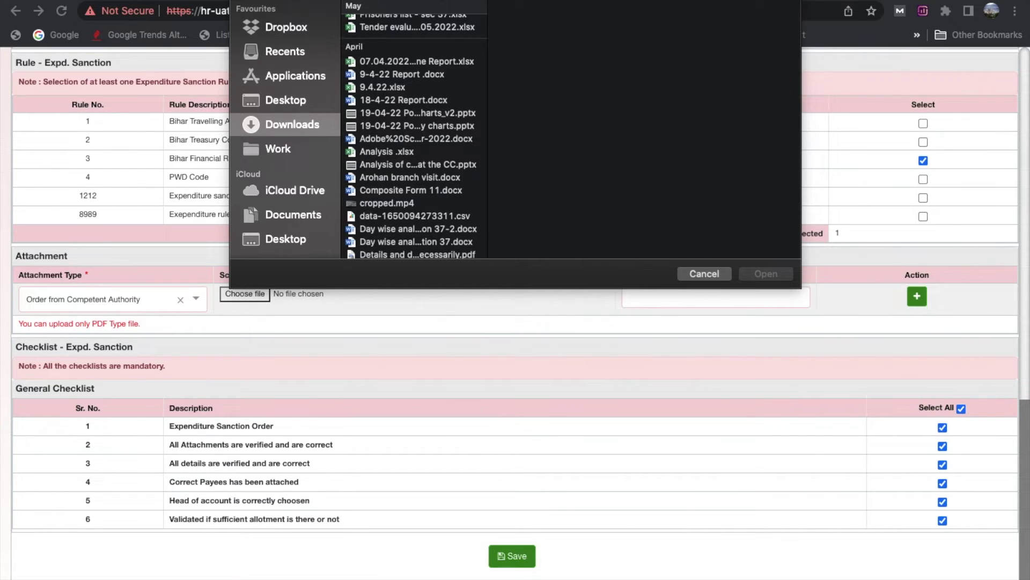
type("PDF")
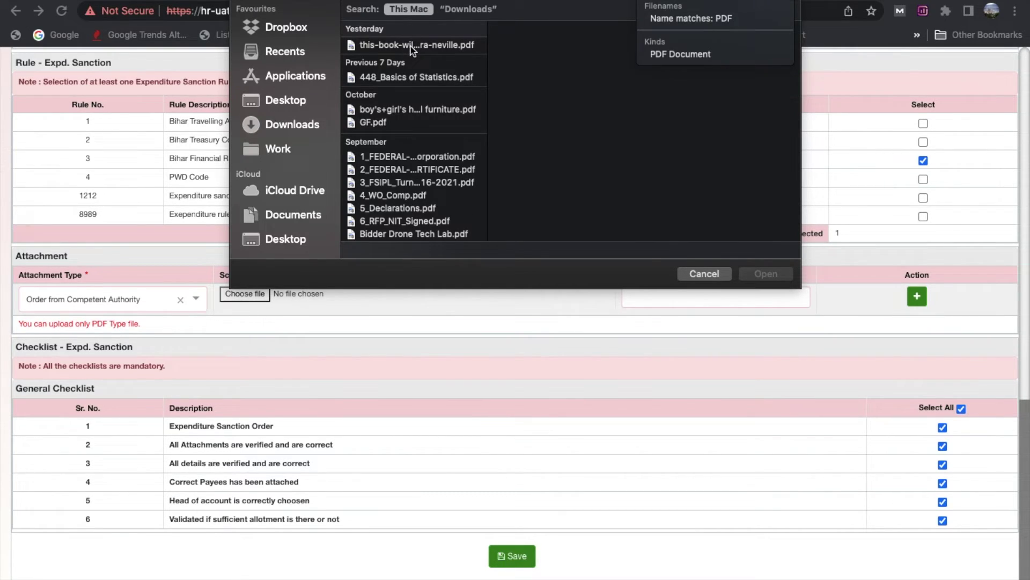
left_click(413, 45)
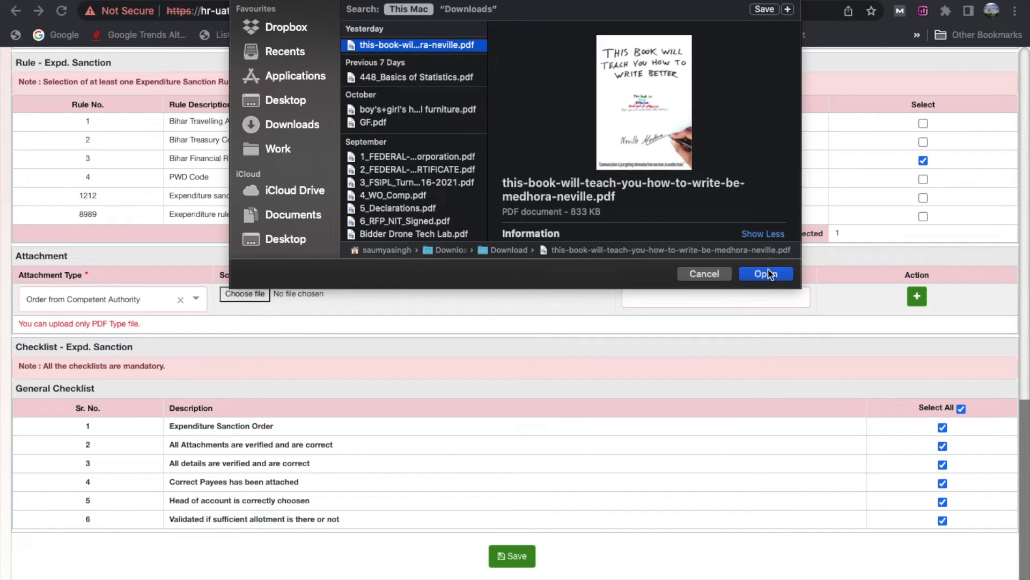
left_click(766, 274)
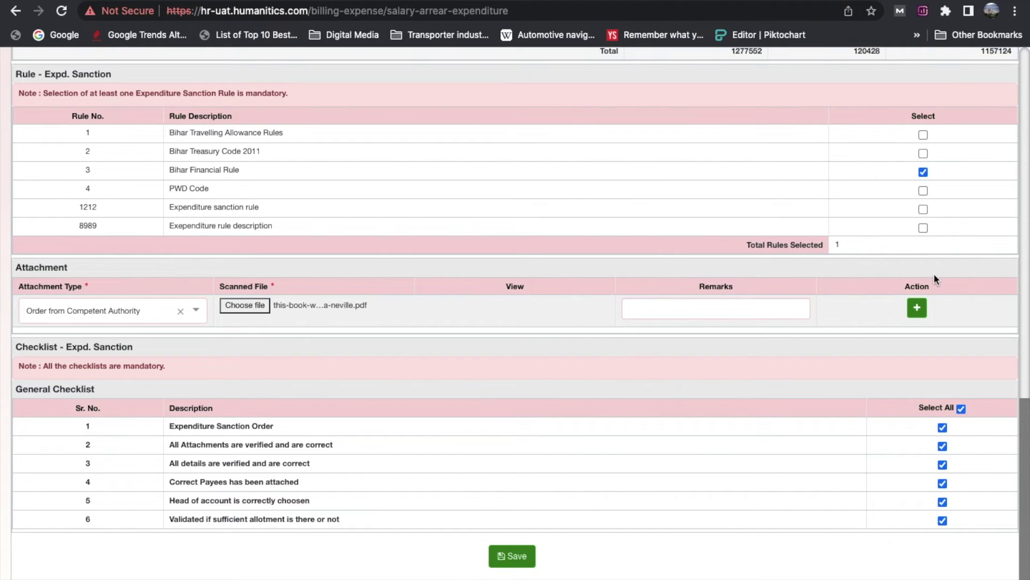
left_click(918, 308)
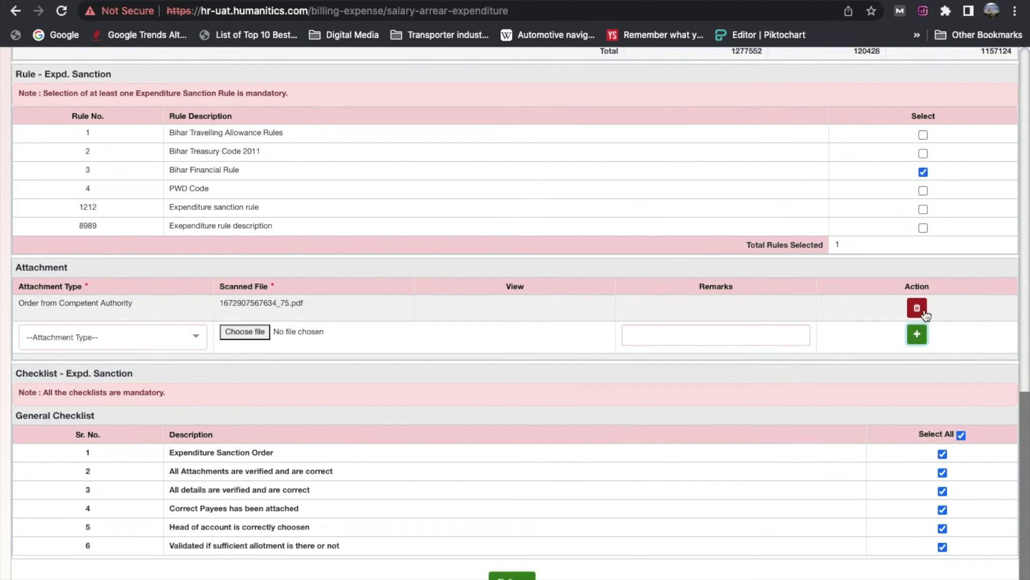
- Check the form from the head of account down to the checklist and try to save the expenditure sanction
scroll(887, 351, "down", 1)
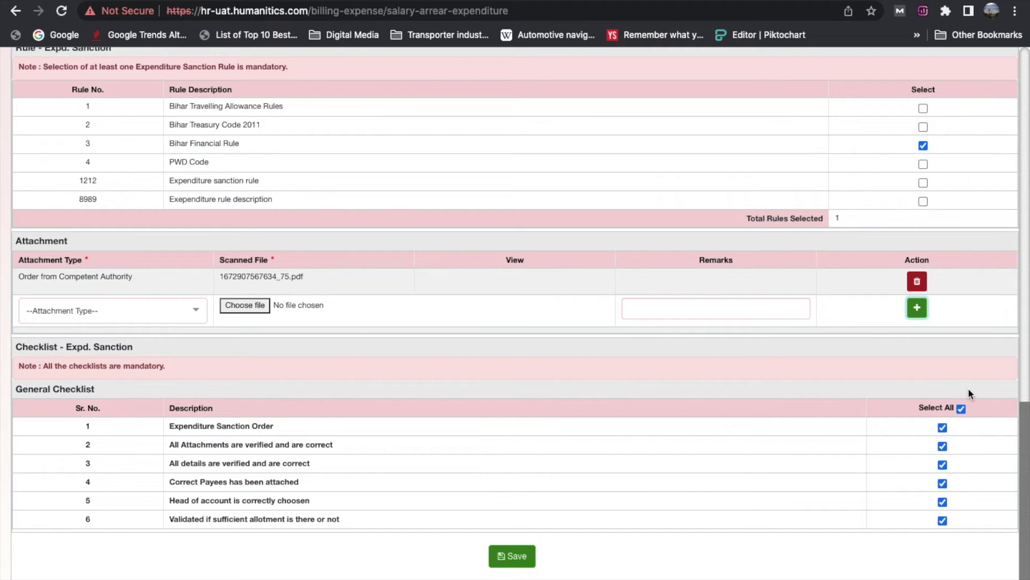
scroll(969, 392, "up", 6)
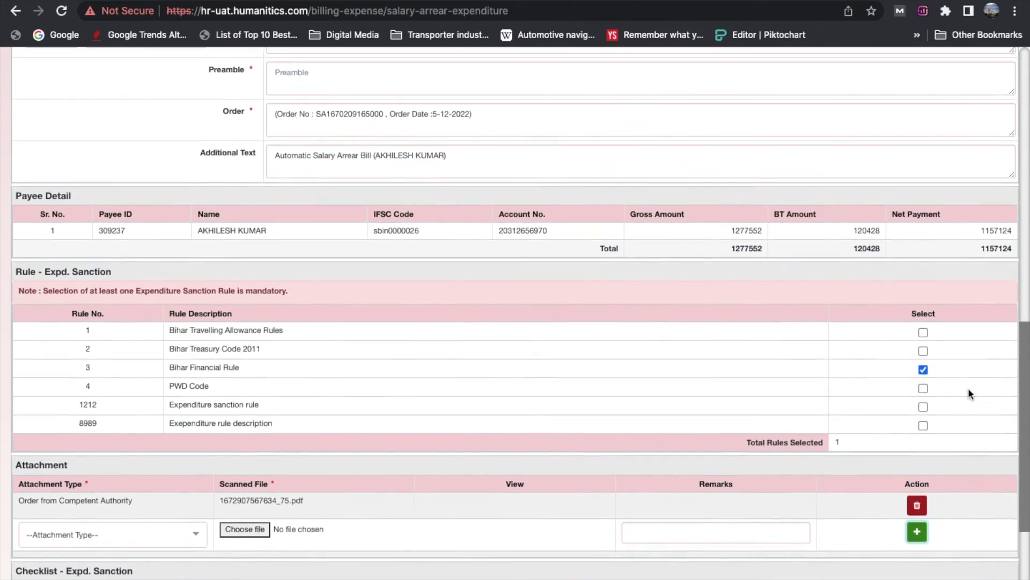
scroll(968, 393, "up", 8)
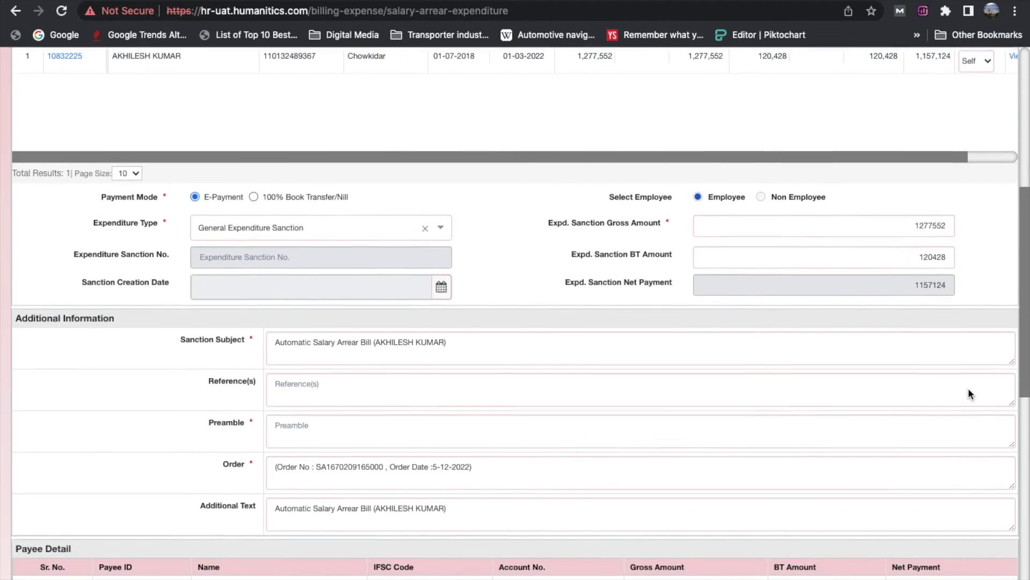
scroll(969, 389, "up", 4)
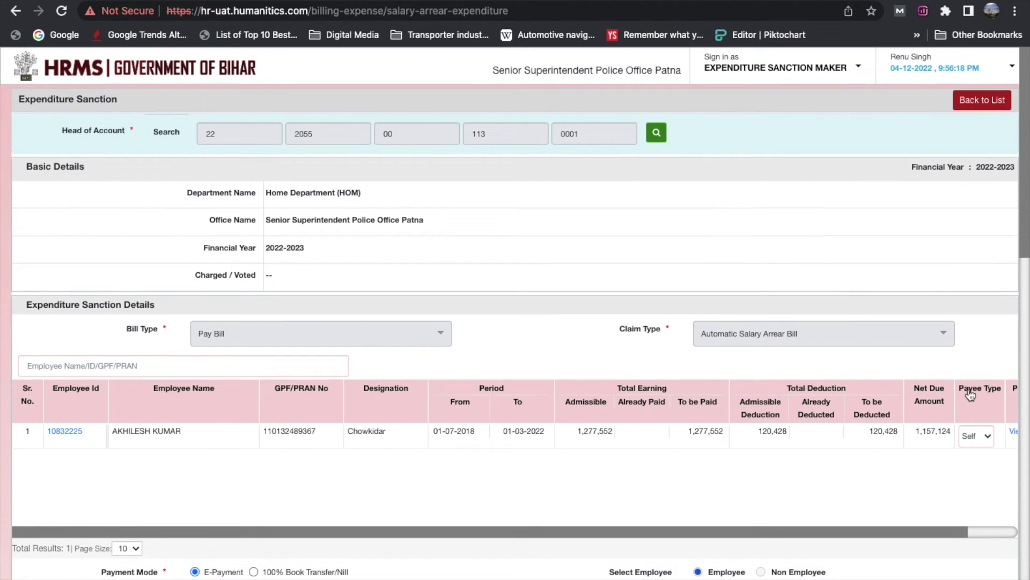
scroll(970, 391, "down", 20)
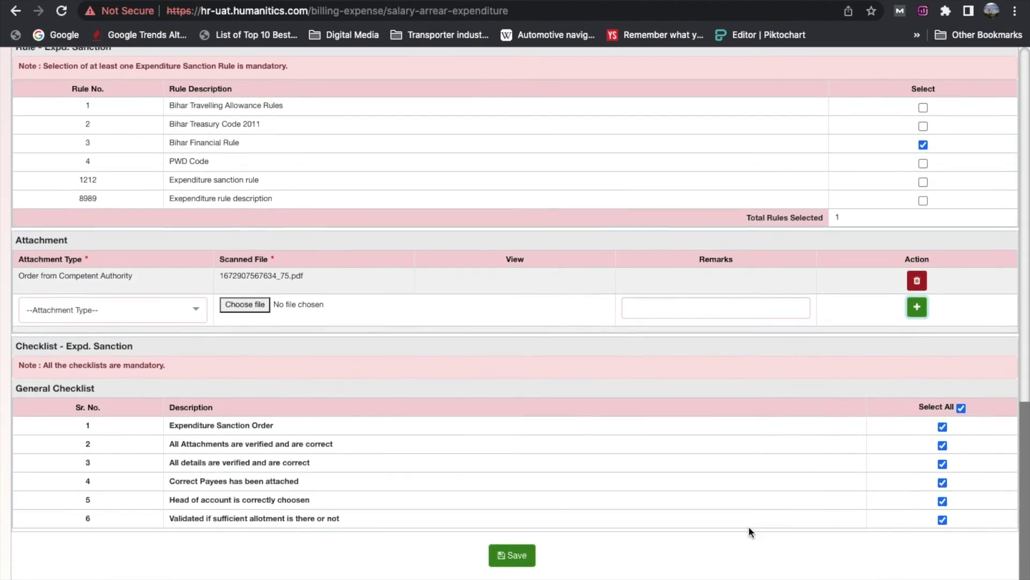
left_click(514, 553)
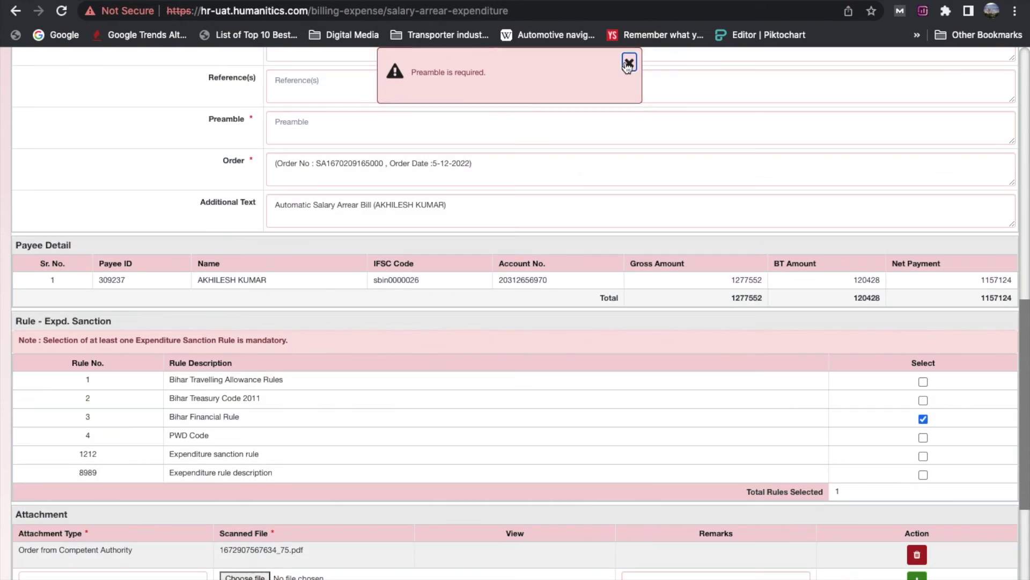
- Enter YES as the preamble and save the expenditure sanction details
left_click(628, 64)
left_click(524, 117)
type("YES")
scroll(387, 174, "up", 2)
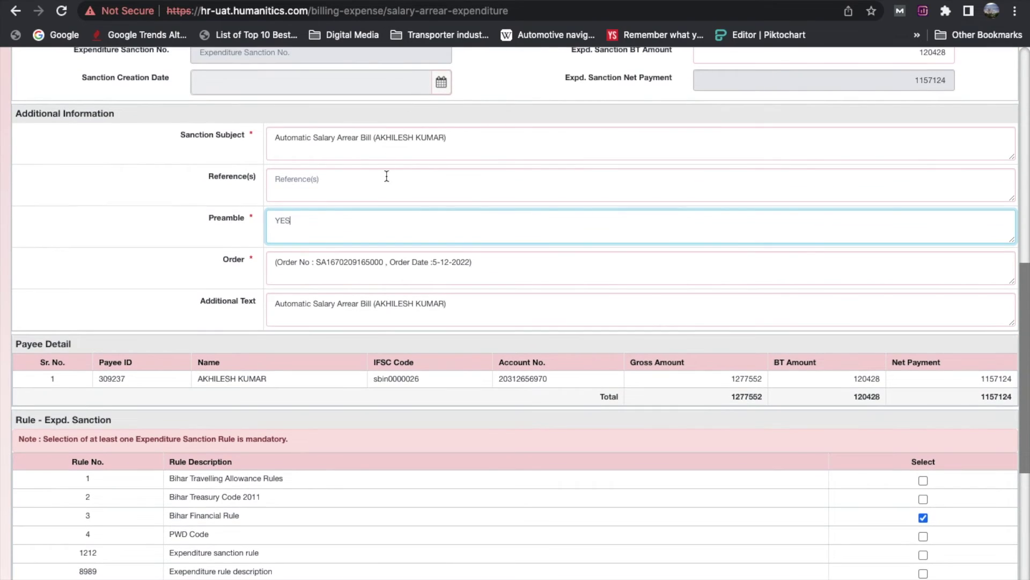
scroll(386, 181, "down", 7)
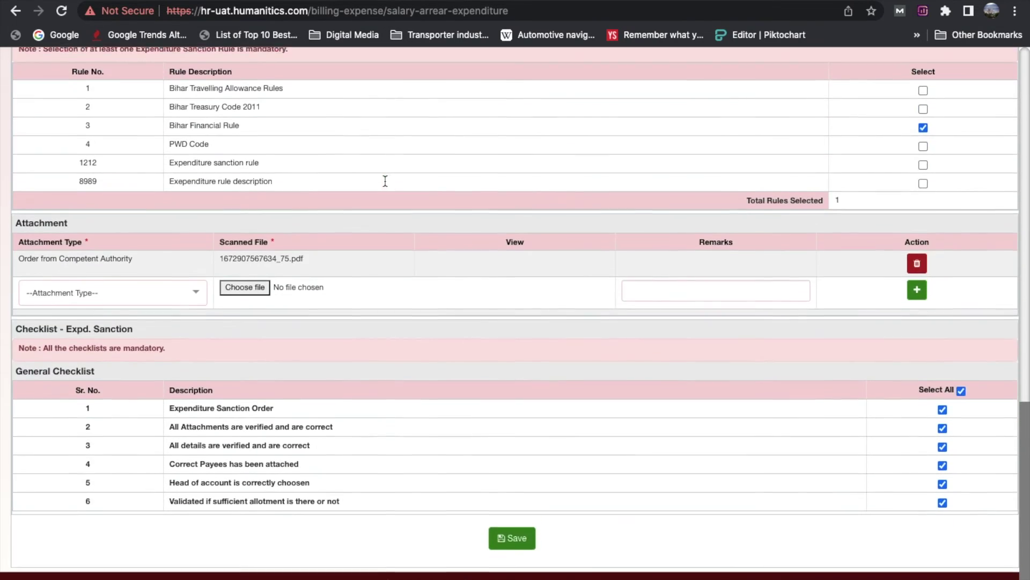
left_click(509, 556)
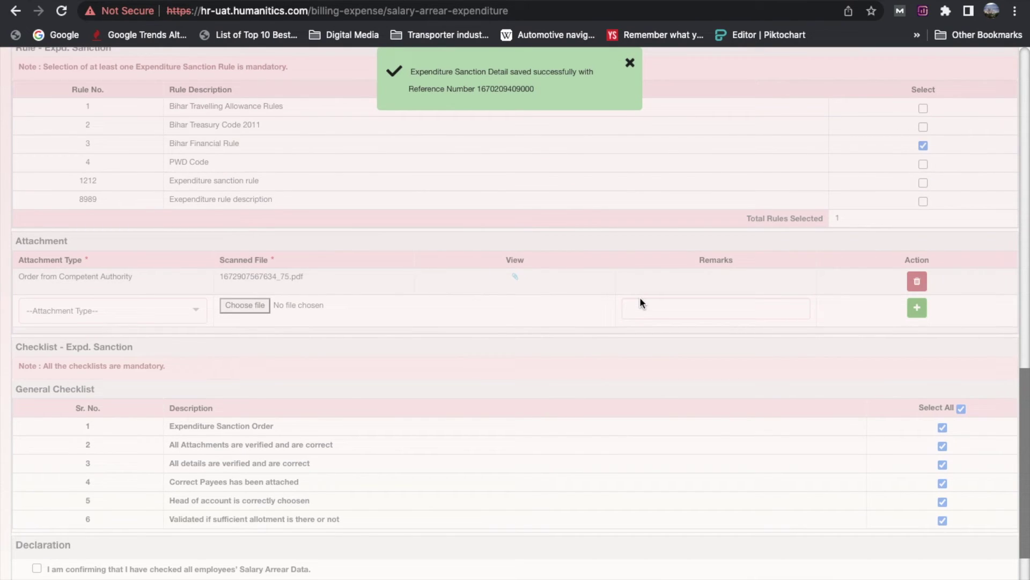
left_click(630, 62)
- Look over the saved sanction, accept all five declarations and proceed to the action selection
scroll(599, 107, "up", 18)
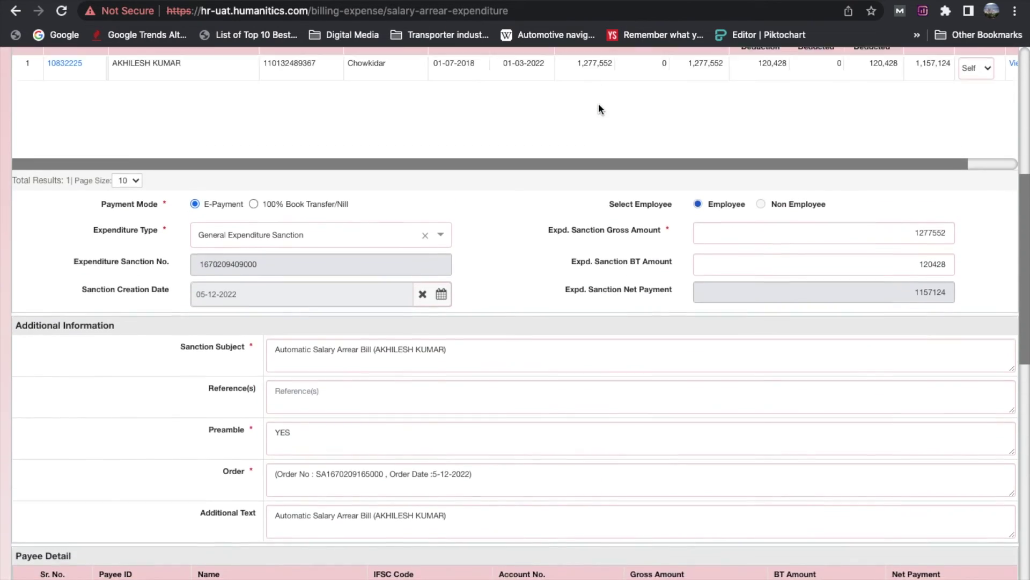
scroll(740, 263, "down", 20)
scroll(294, 182, "up", 20)
scroll(294, 183, "down", 20)
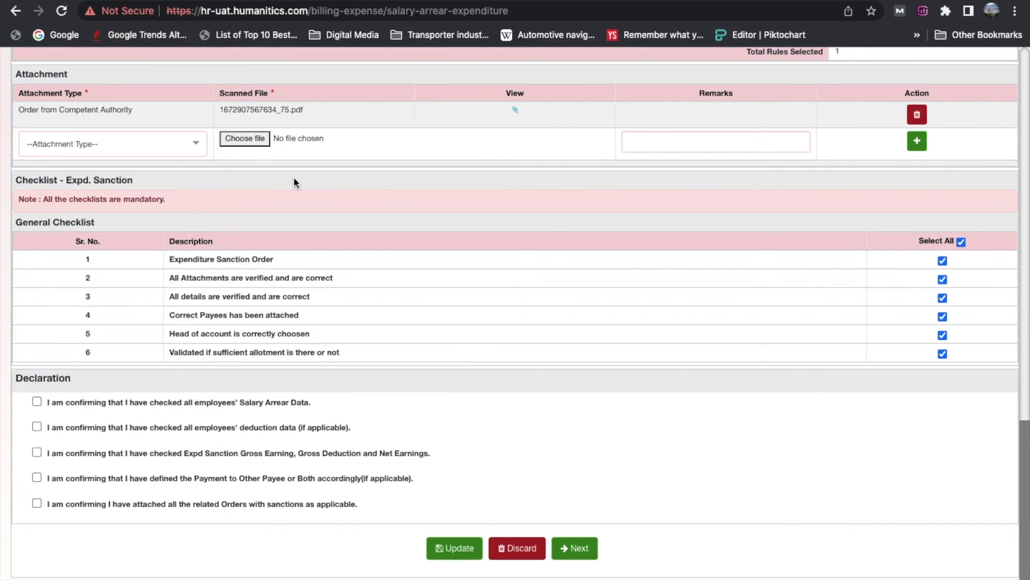
scroll(294, 179, "down", 2)
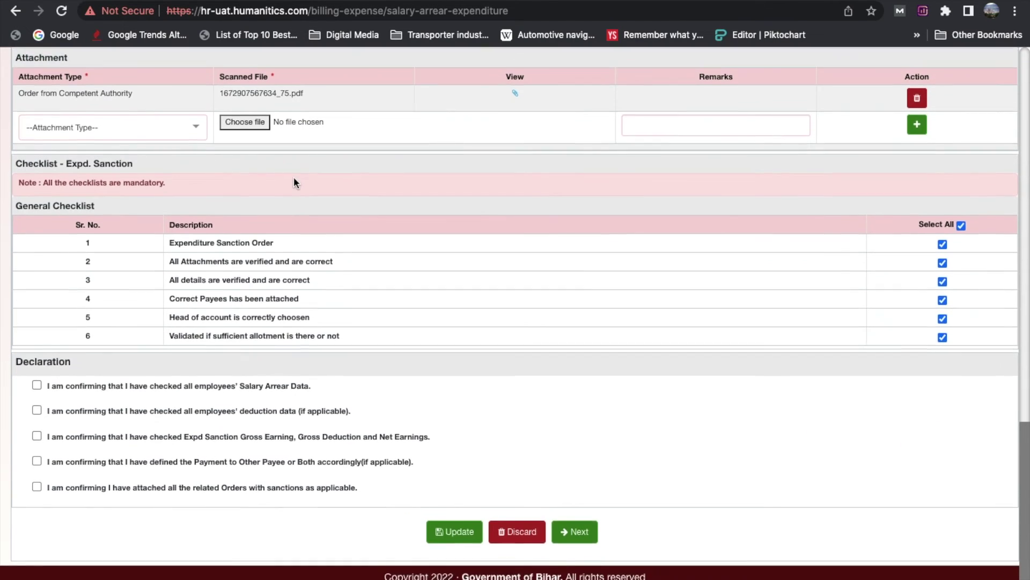
scroll(414, 419, "up", 2)
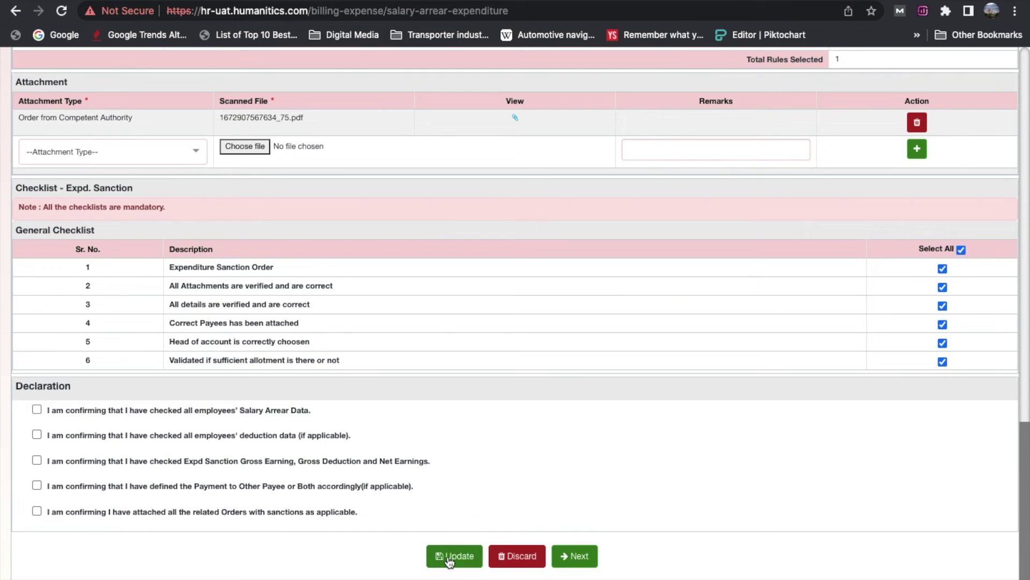
left_click(37, 409)
left_click(36, 434)
left_click(37, 459)
left_click(36, 485)
left_click(37, 510)
left_click(570, 555)
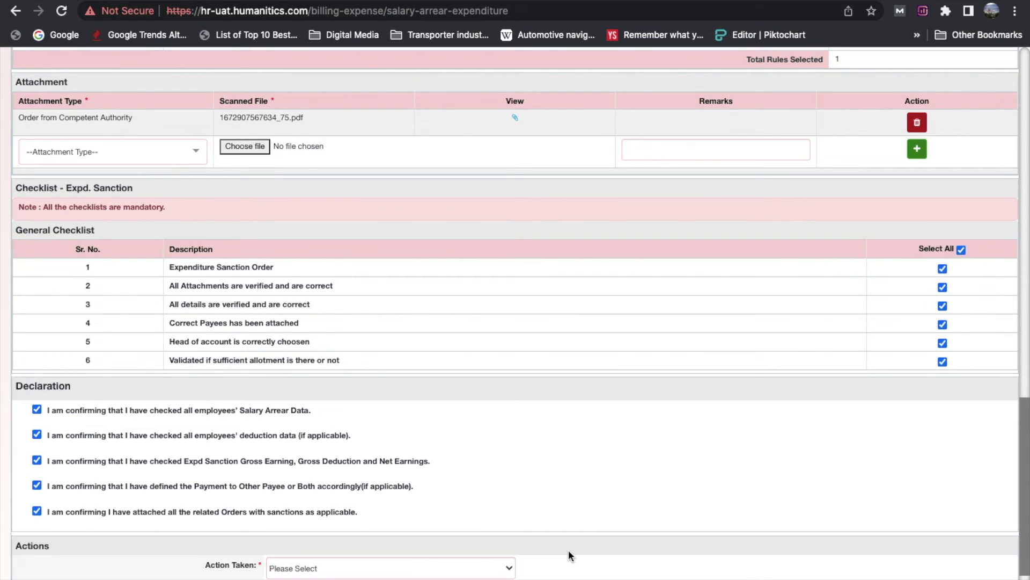
- Set the action taken to Forward to Checker and choose the Expenditure Sanction Checker as the recipient
scroll(568, 549, "down", 2)
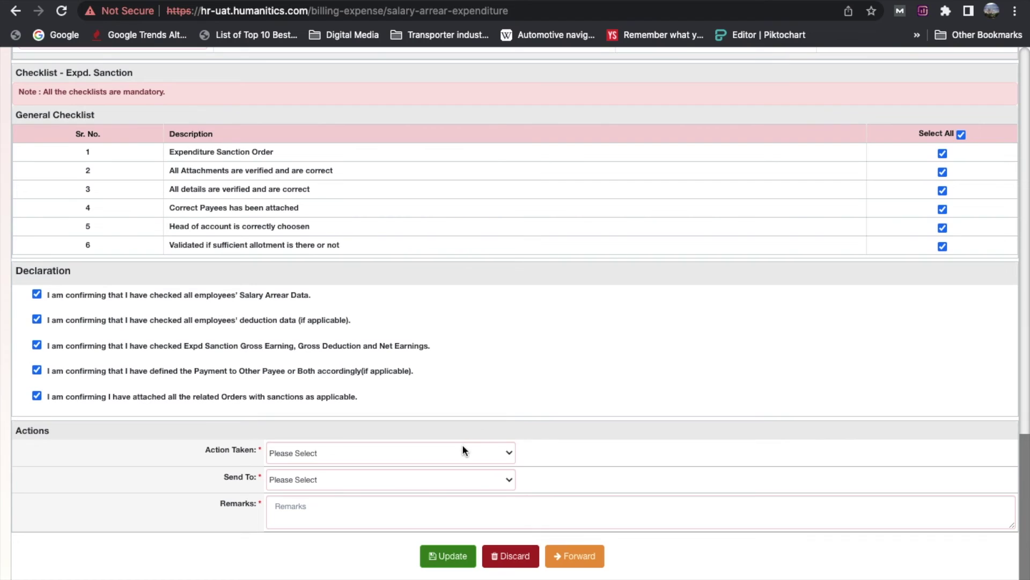
left_click(462, 445)
left_click(453, 463)
left_click(437, 476)
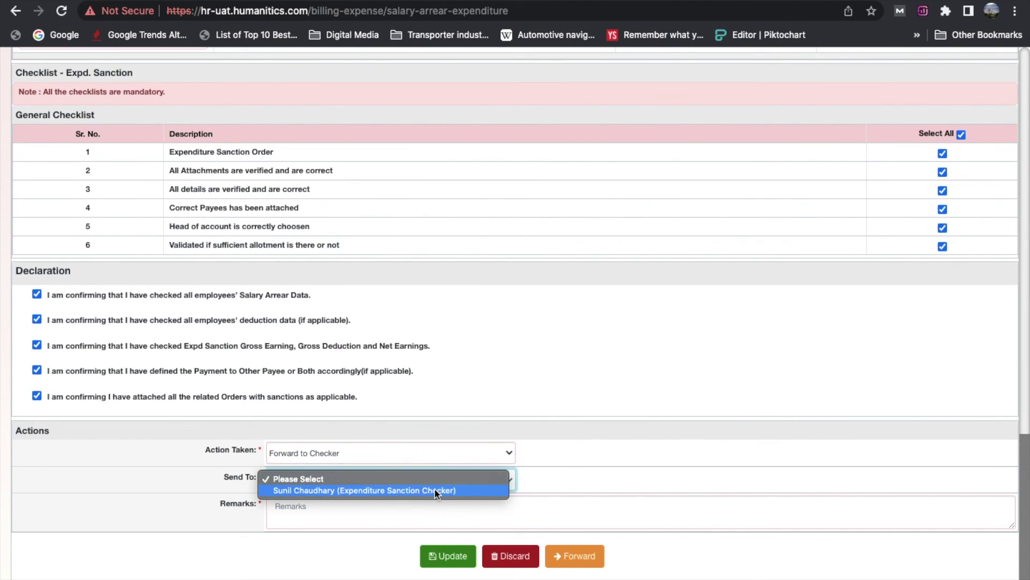
left_click(434, 490)
- Enter PLEASE CHECKER as the remarks, forward the expenditure sanction and confirm the request
left_click(427, 504)
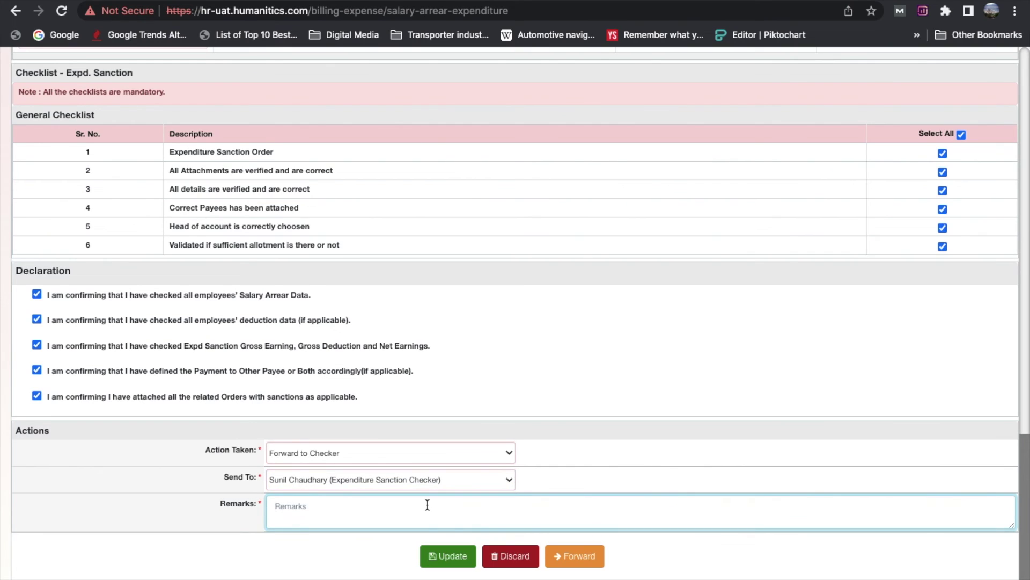
type("PLEASE CHECKER")
left_click(569, 561)
left_click(430, 360)
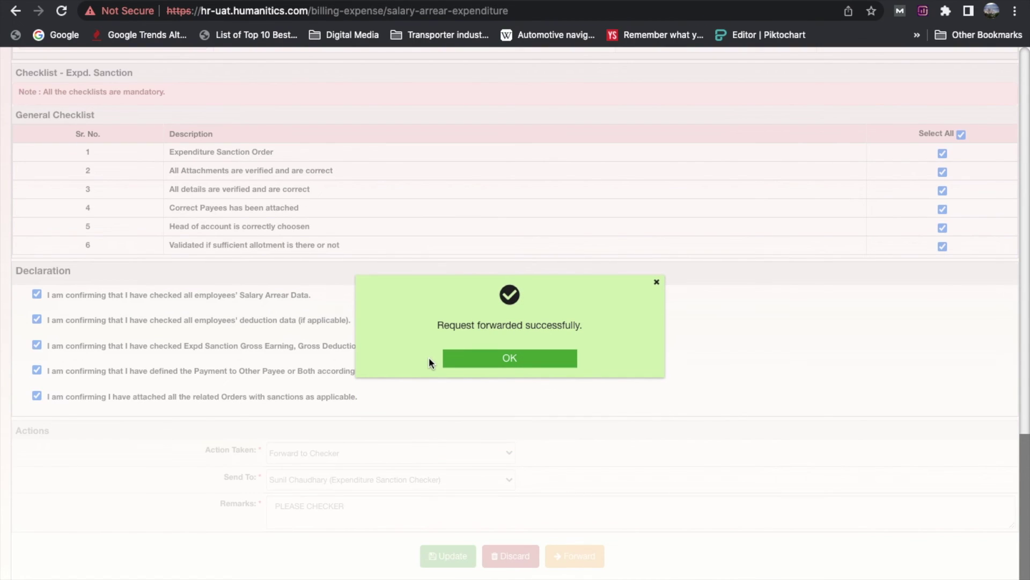
left_click(476, 364)
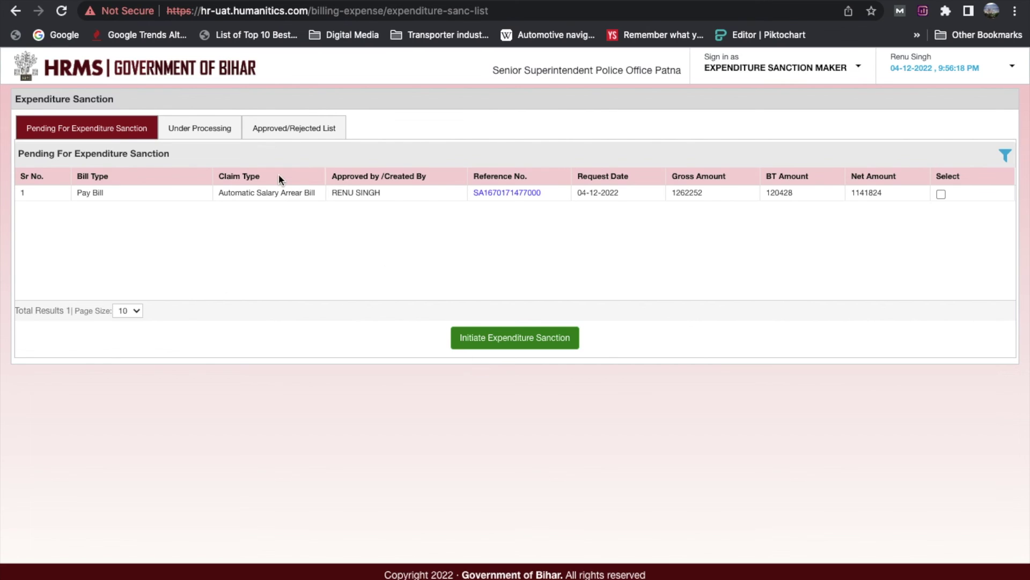
- Go to the submitted requests from the dashboard, track the expenditure sanction request's status and close the tracking details
left_click(224, 82)
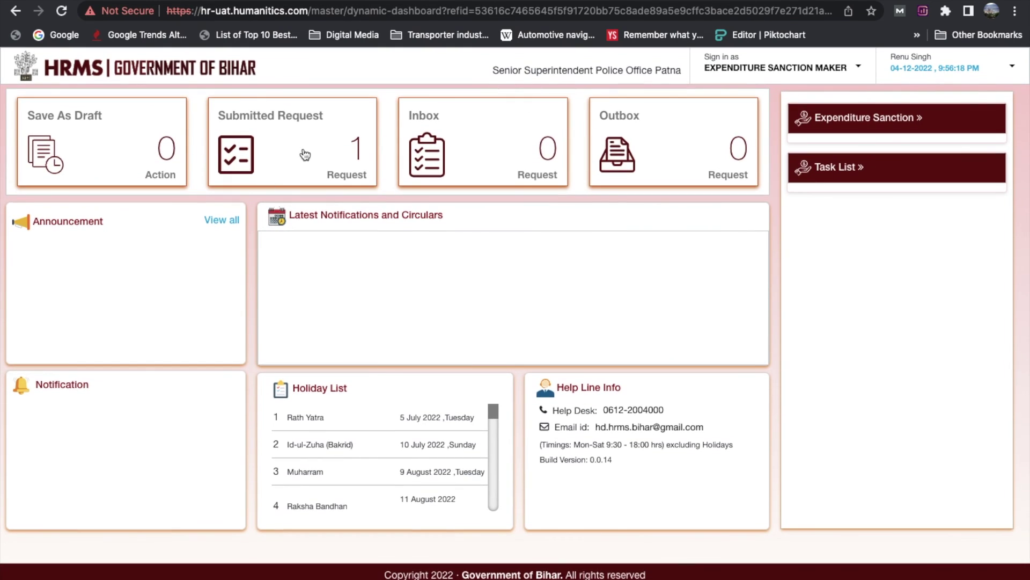
left_click(275, 150)
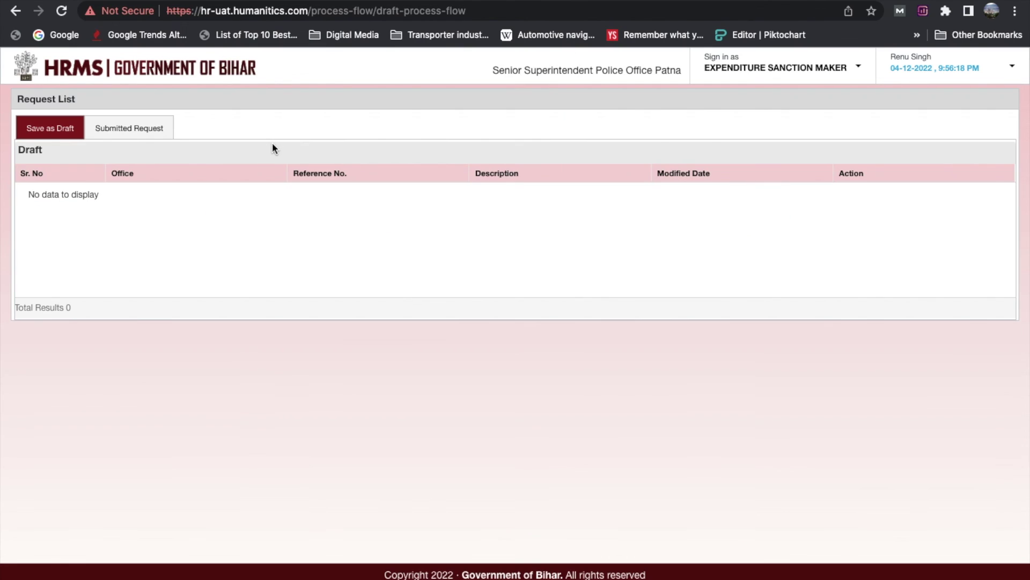
left_click(101, 128)
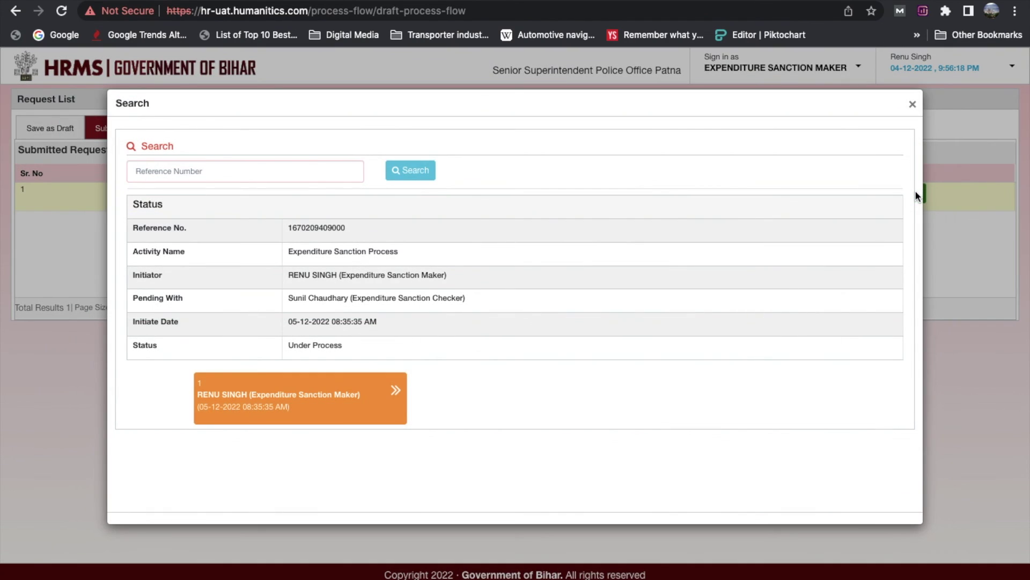
left_click(912, 110)
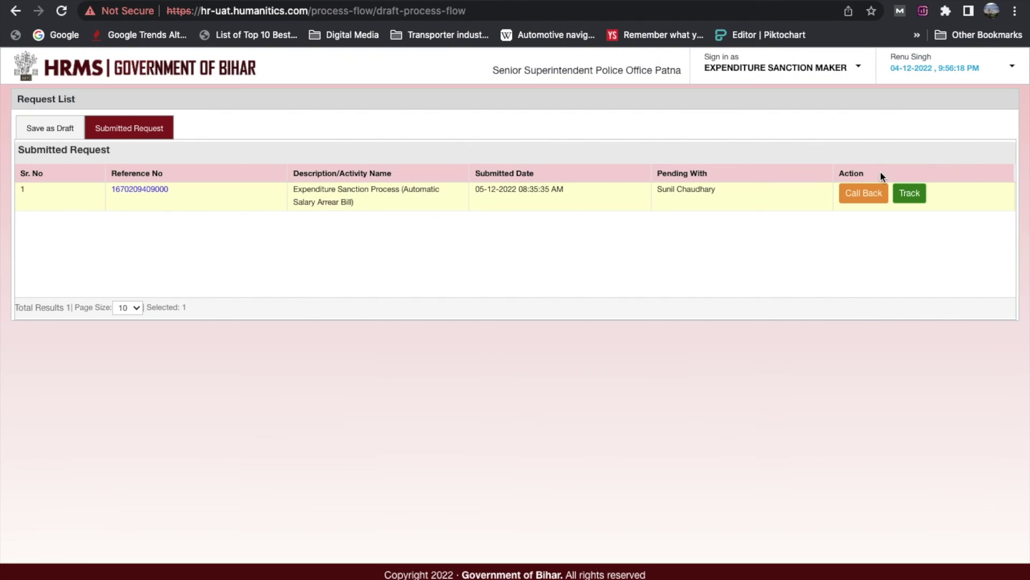